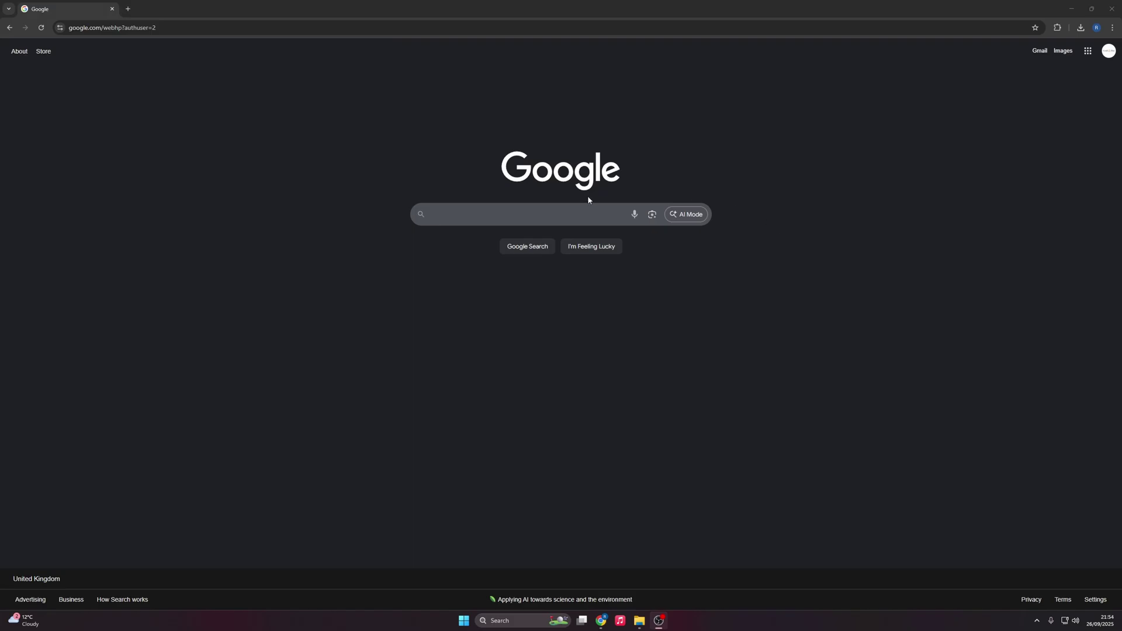
Search Google for 'bambu' and open the official Bambu Studio software page.
click(578, 213)
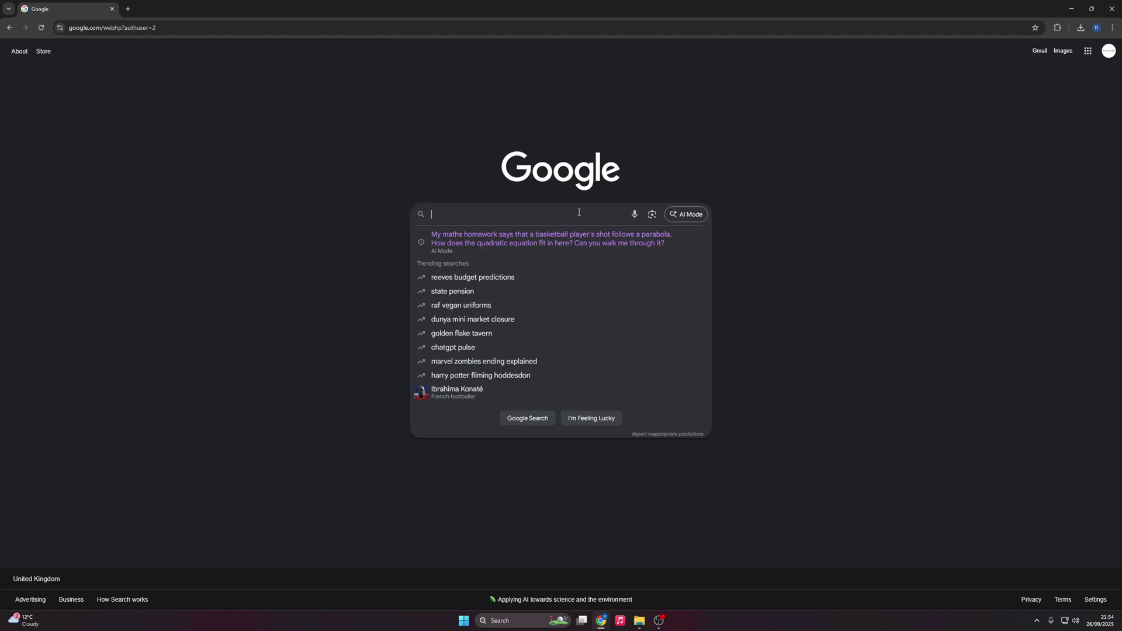
text(bambu)
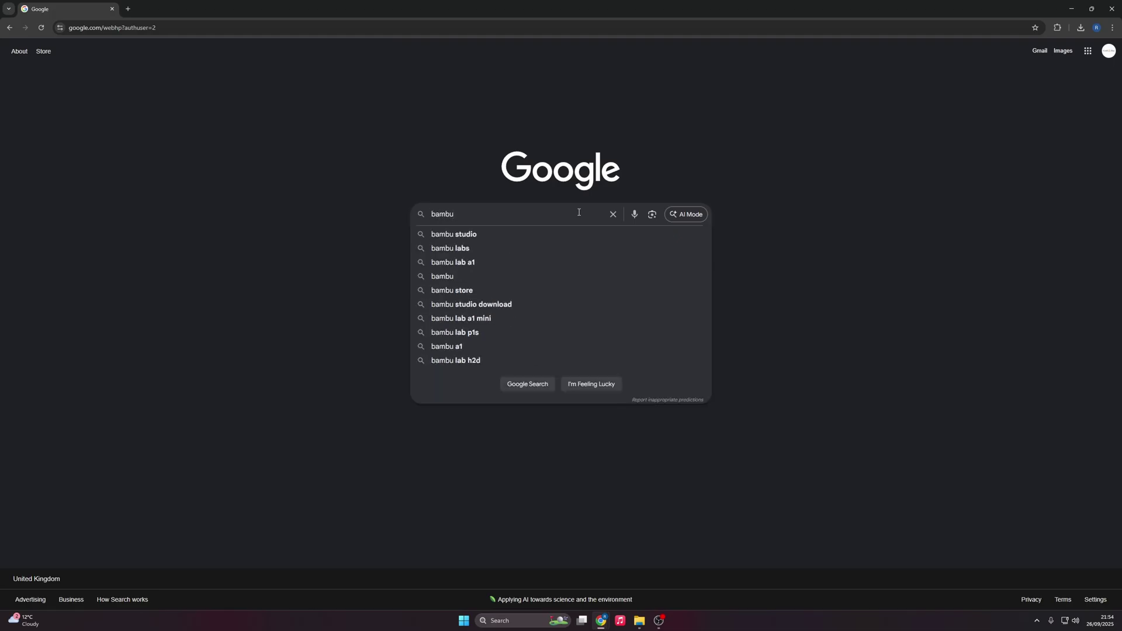
key(Down)
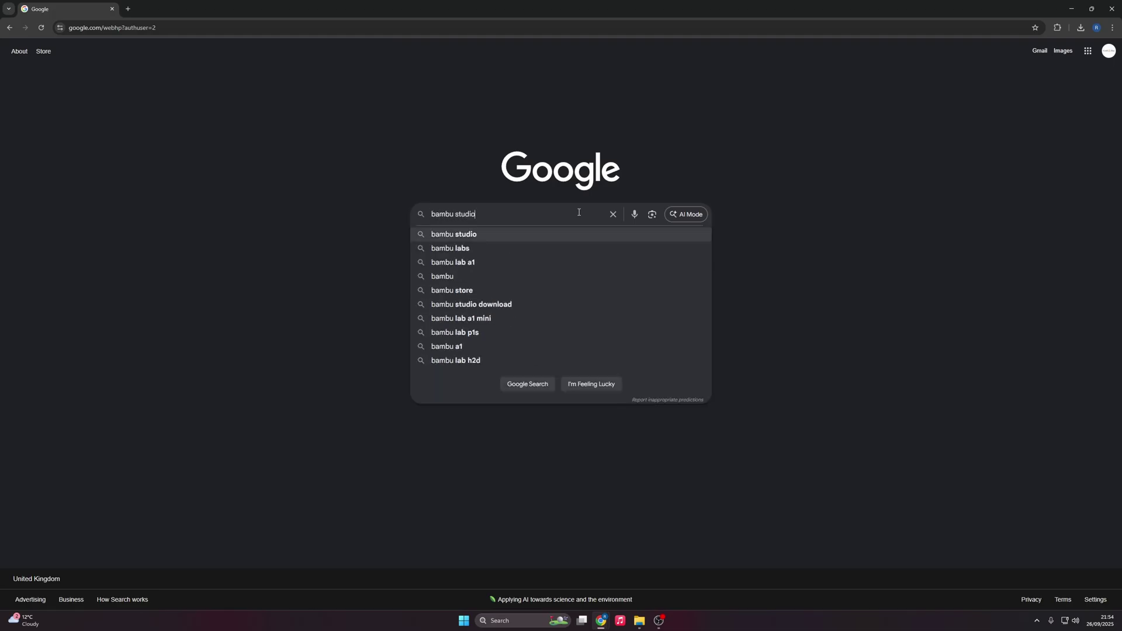
key(Return)
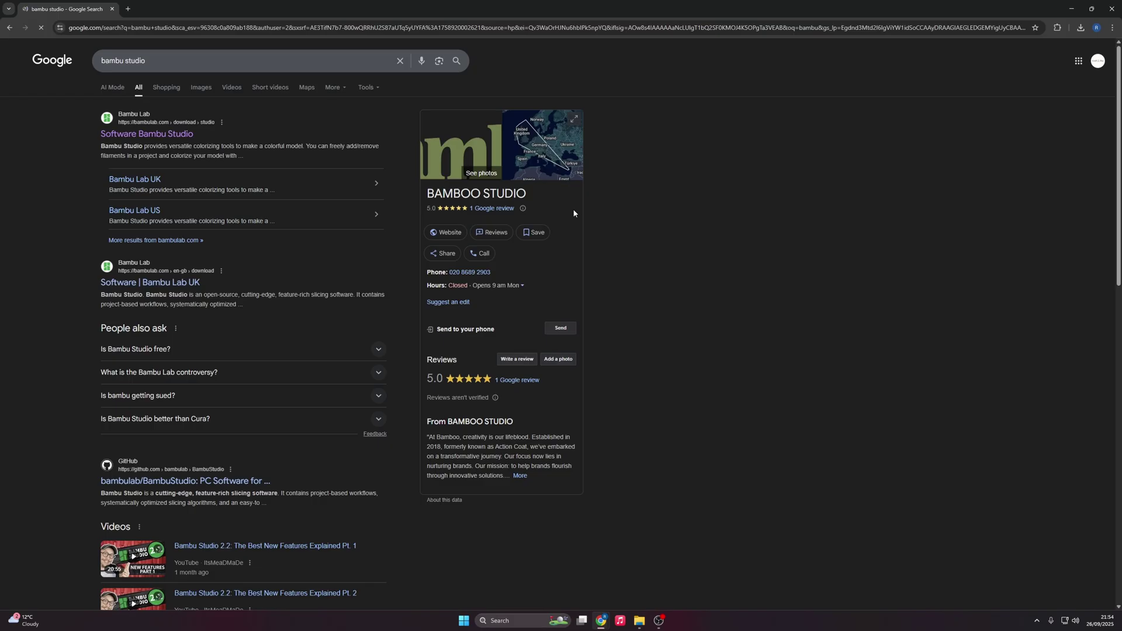
click(139, 134)
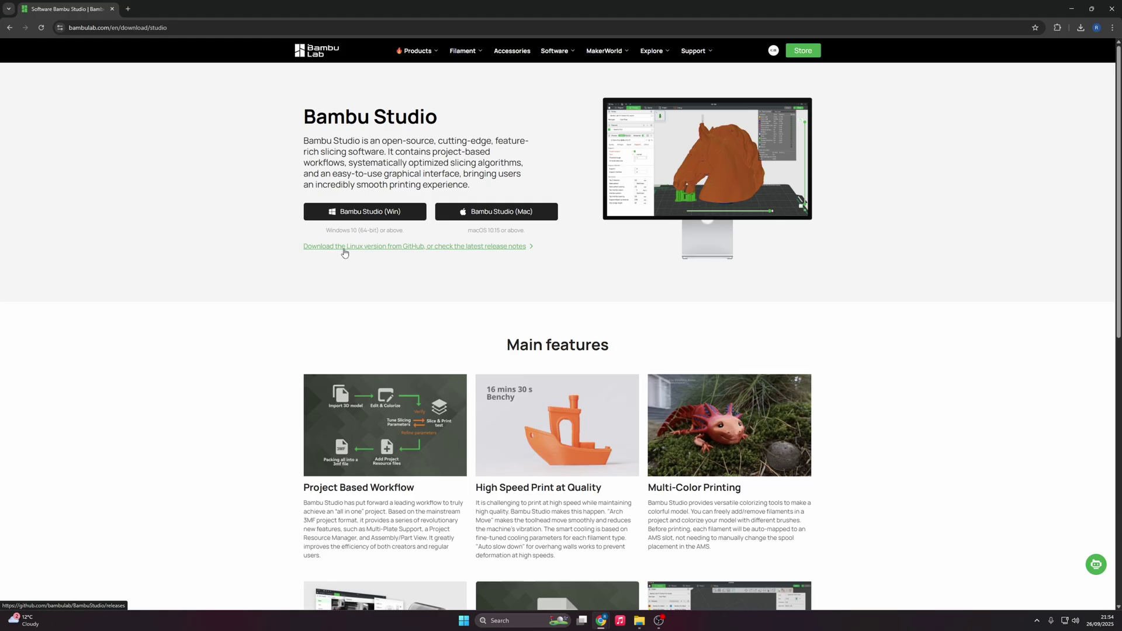
Download the Bambu Studio (Win) installer and run it from Chrome's downloads list.
click(362, 215)
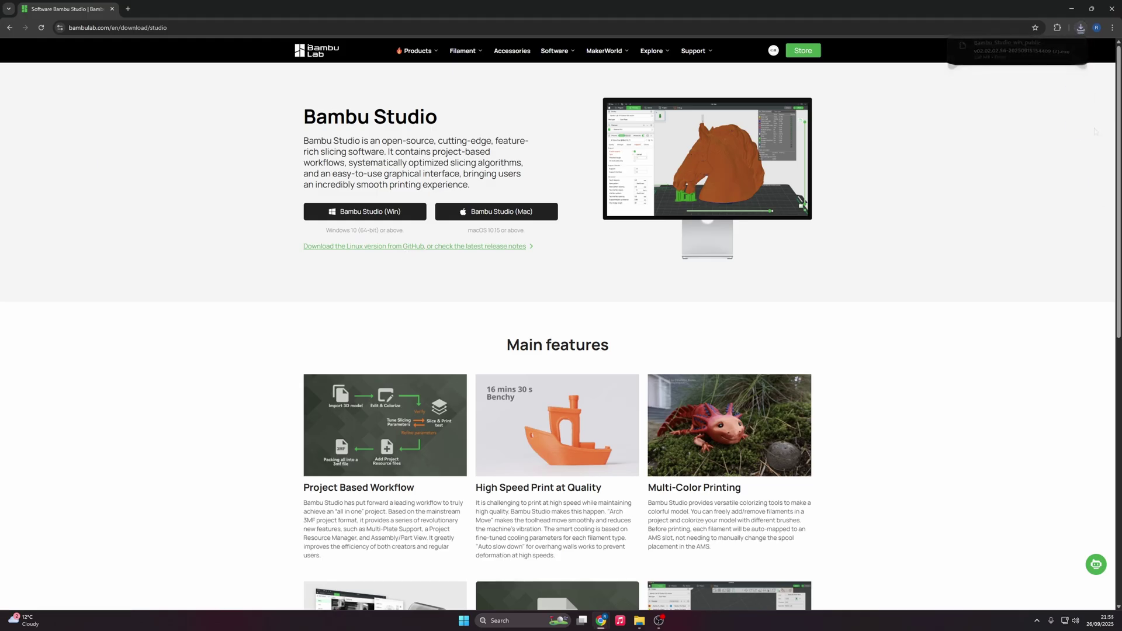
click(1081, 28)
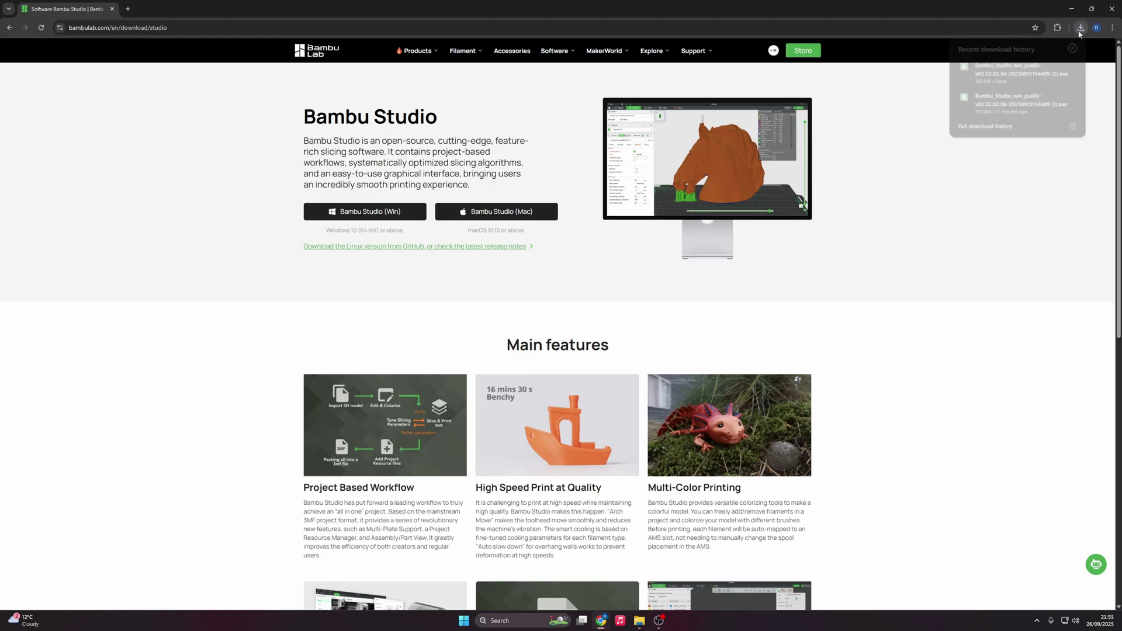
click(1009, 77)
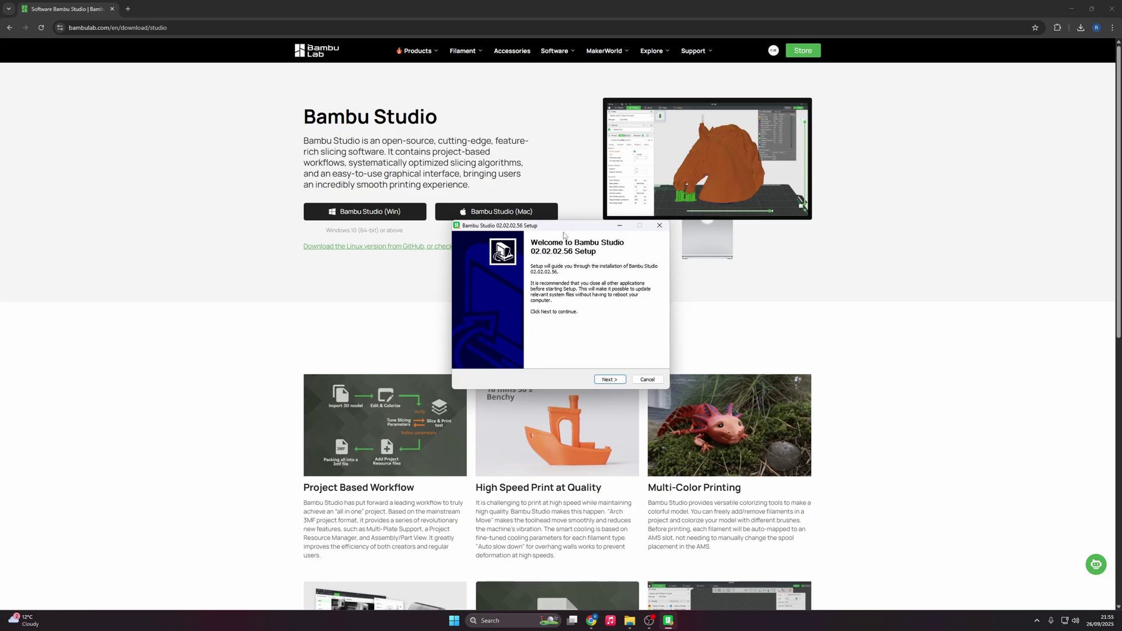
Install Bambu Studio 02.02.02.56 into the default Program Files folder, accepting the licence, and launch it.
click(610, 380)
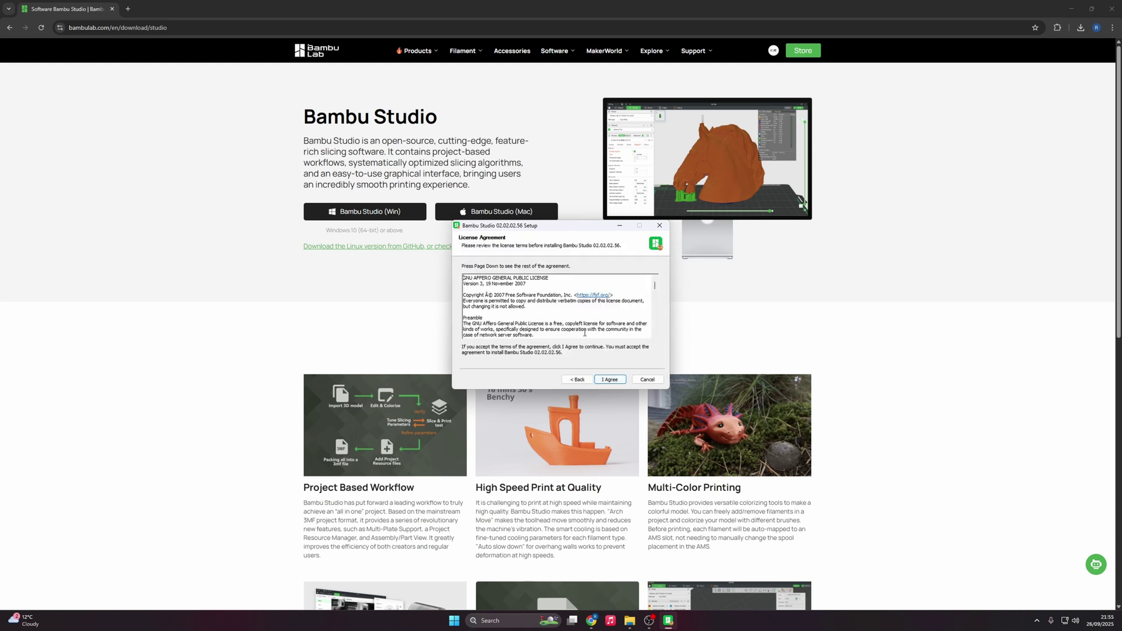
click(608, 382)
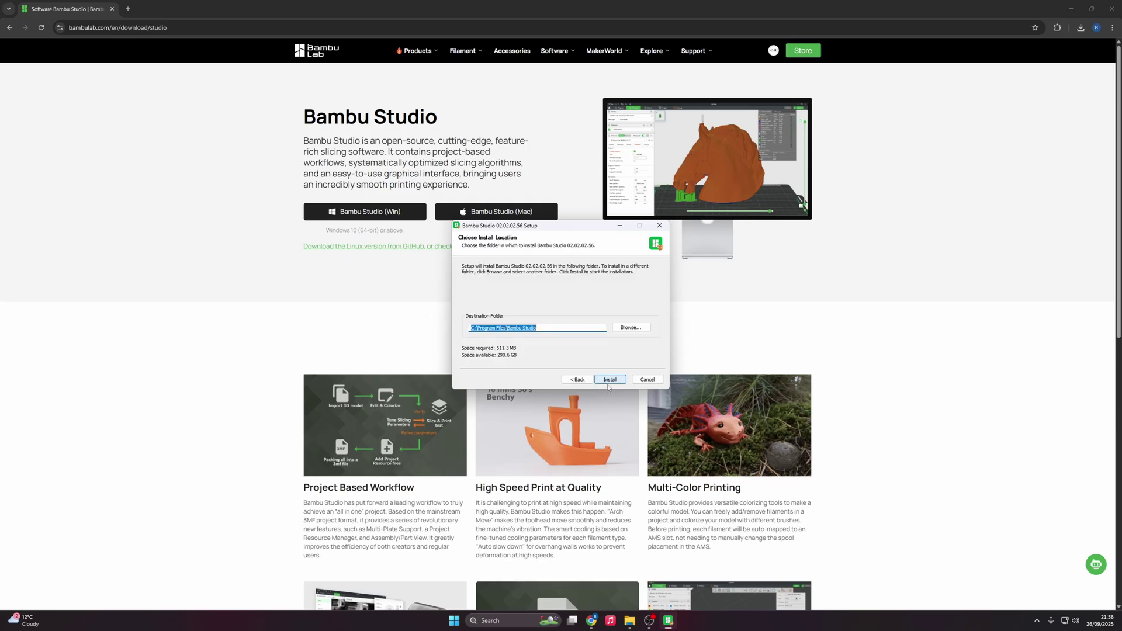
click(608, 381)
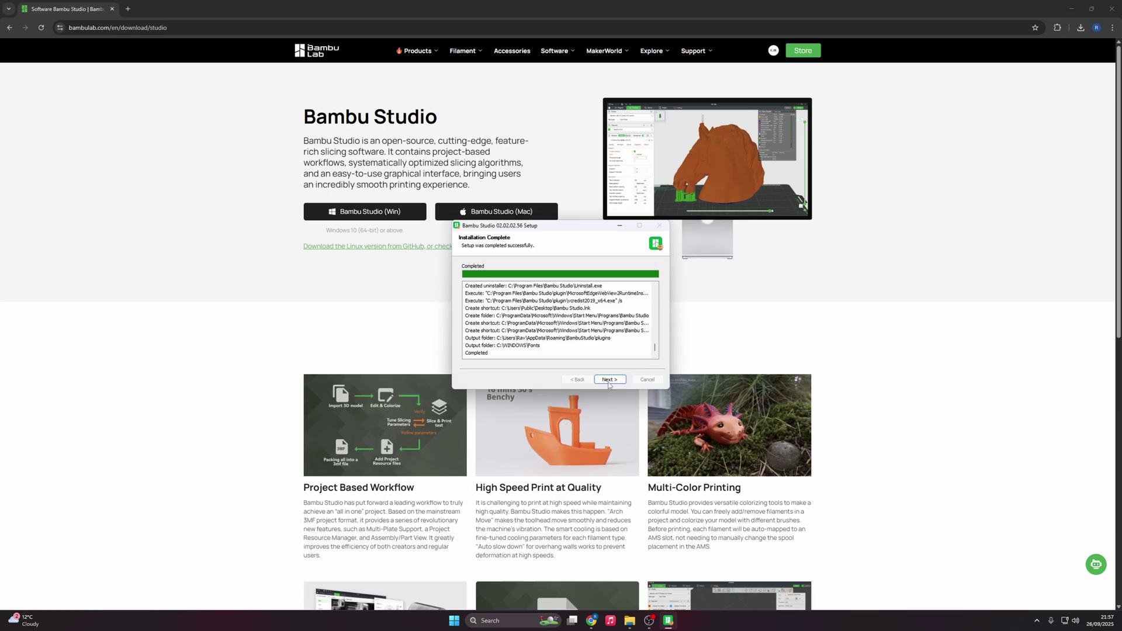
click(609, 380)
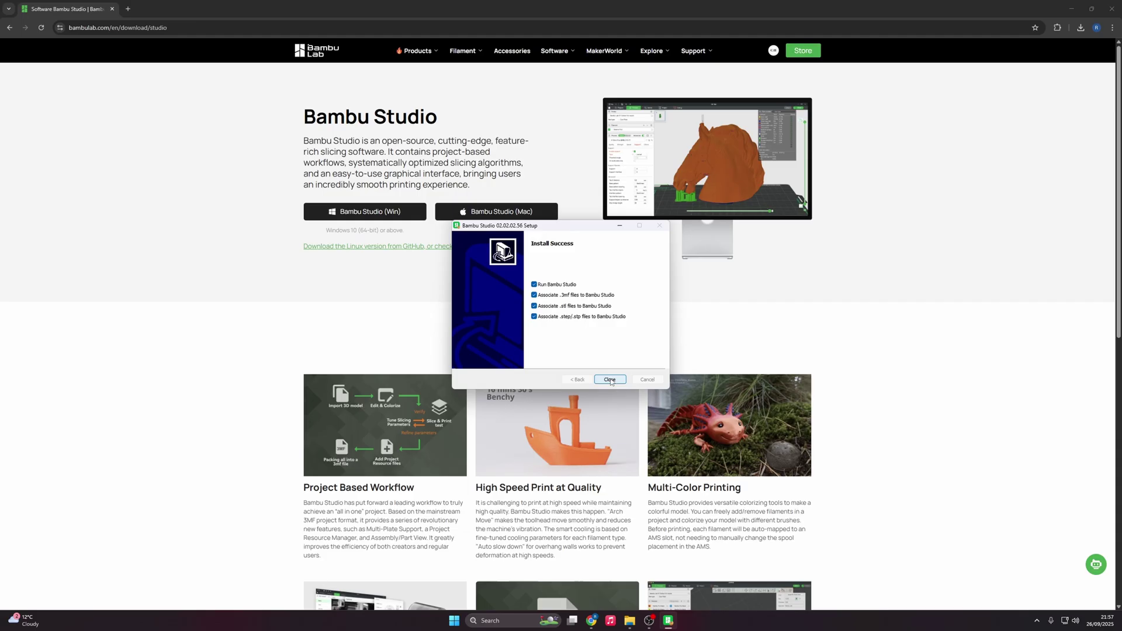
click(610, 380)
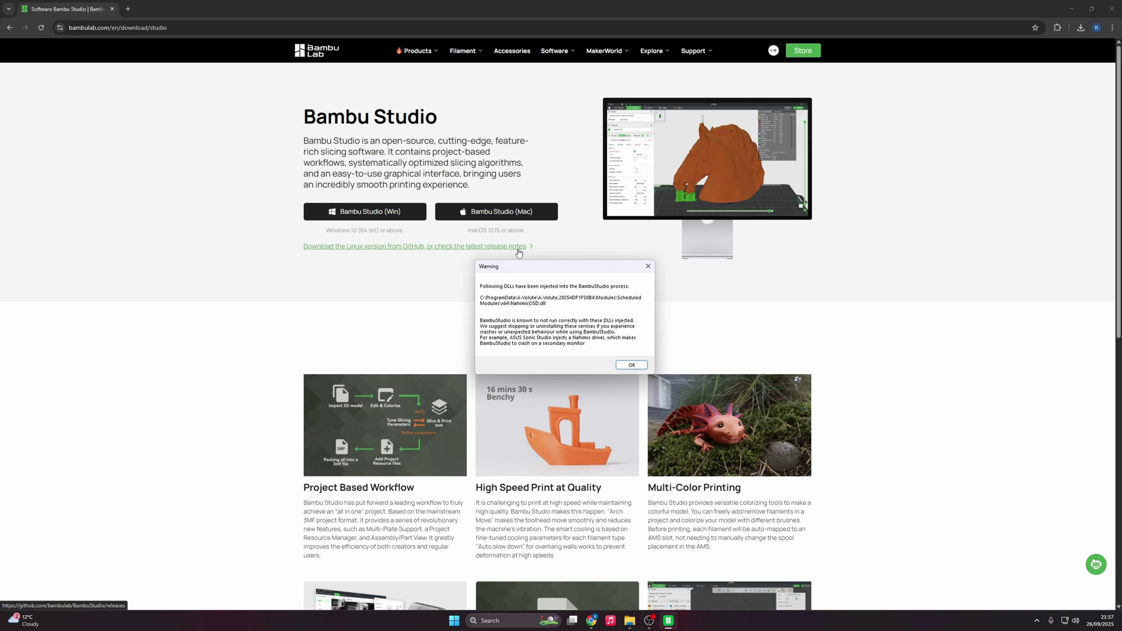
Dismiss the injected-DLL warning with OK.
click(627, 365)
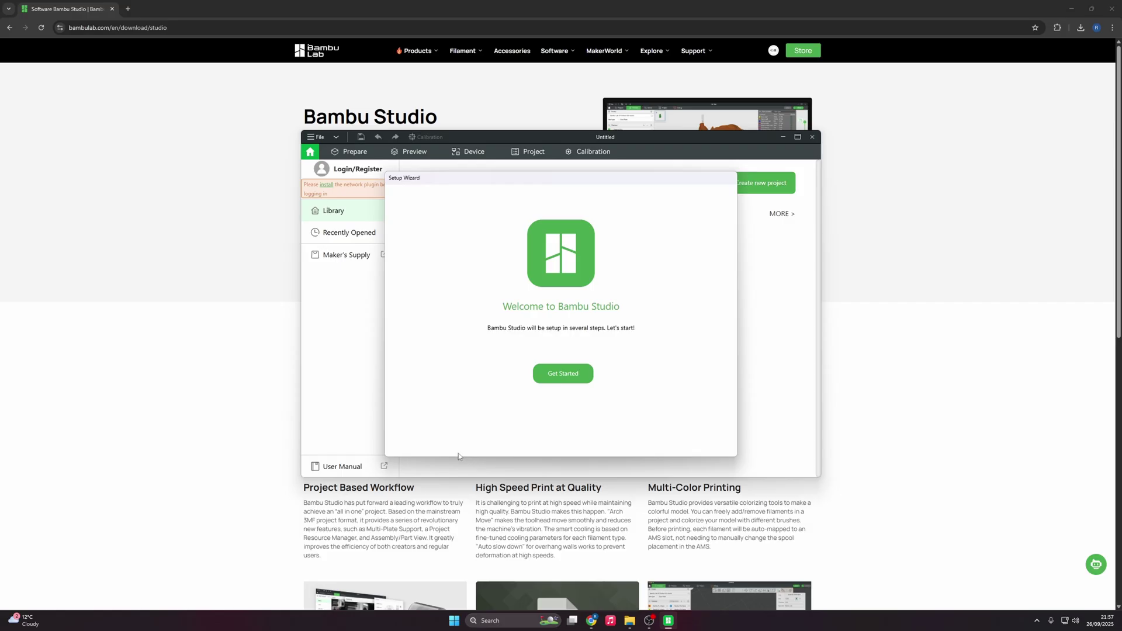
Start the Setup Wizard, choose Europe as login region, and skip the Customer Experience program.
click(554, 374)
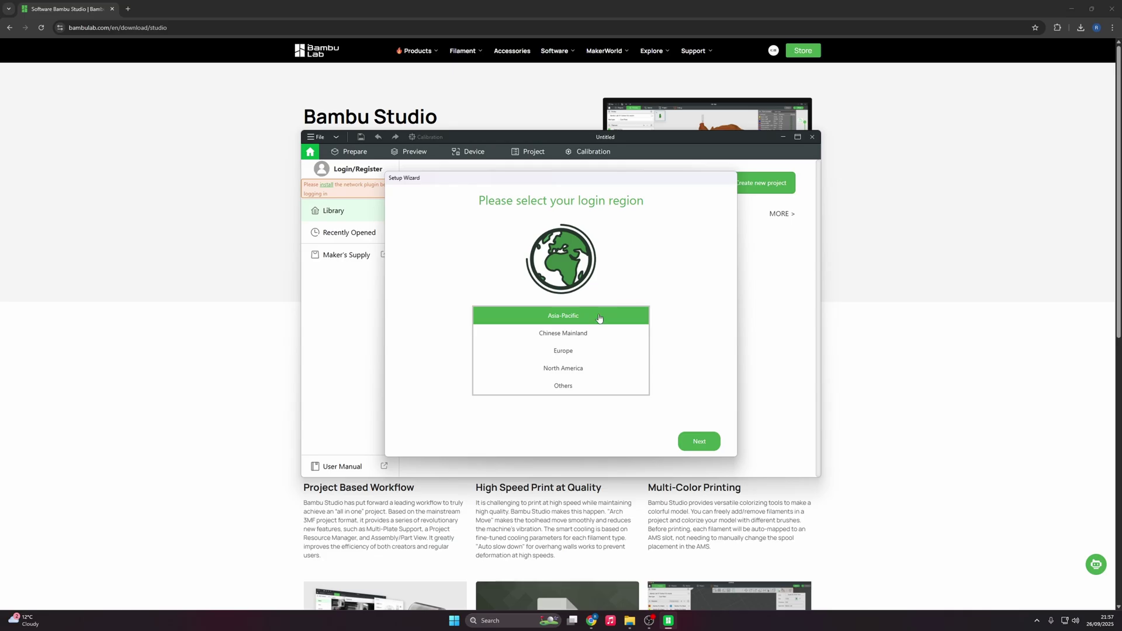
click(594, 350)
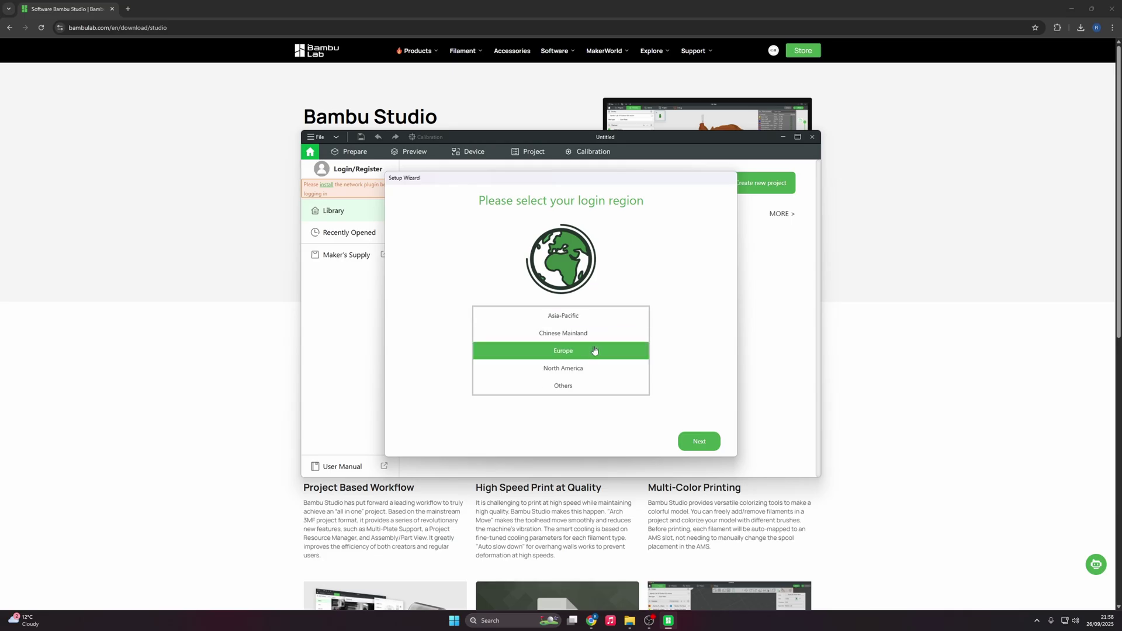
click(698, 444)
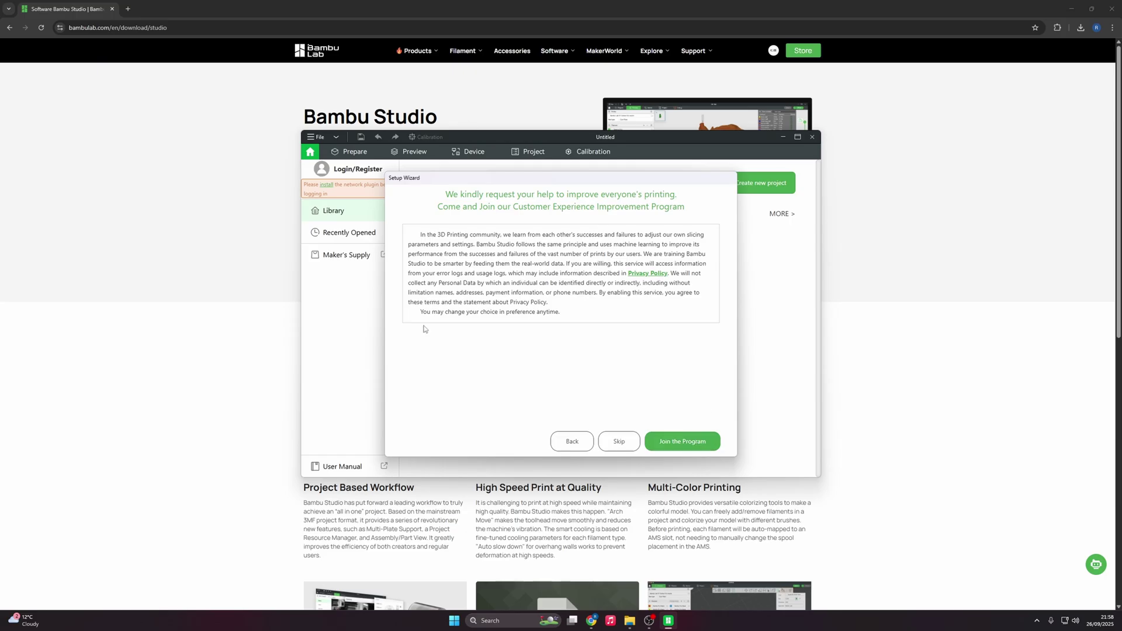
click(613, 439)
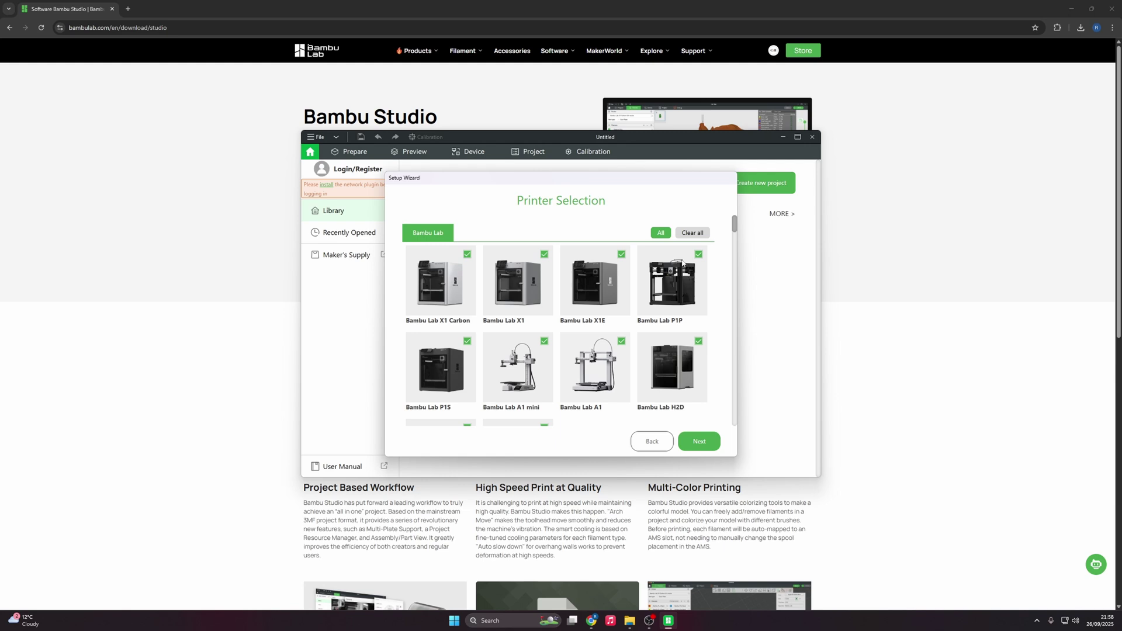
Clear all preselected printers, then tick Bambu Lab X1 Carbon in the printer list.
click(692, 233)
scroll(663, 300, down, 10)
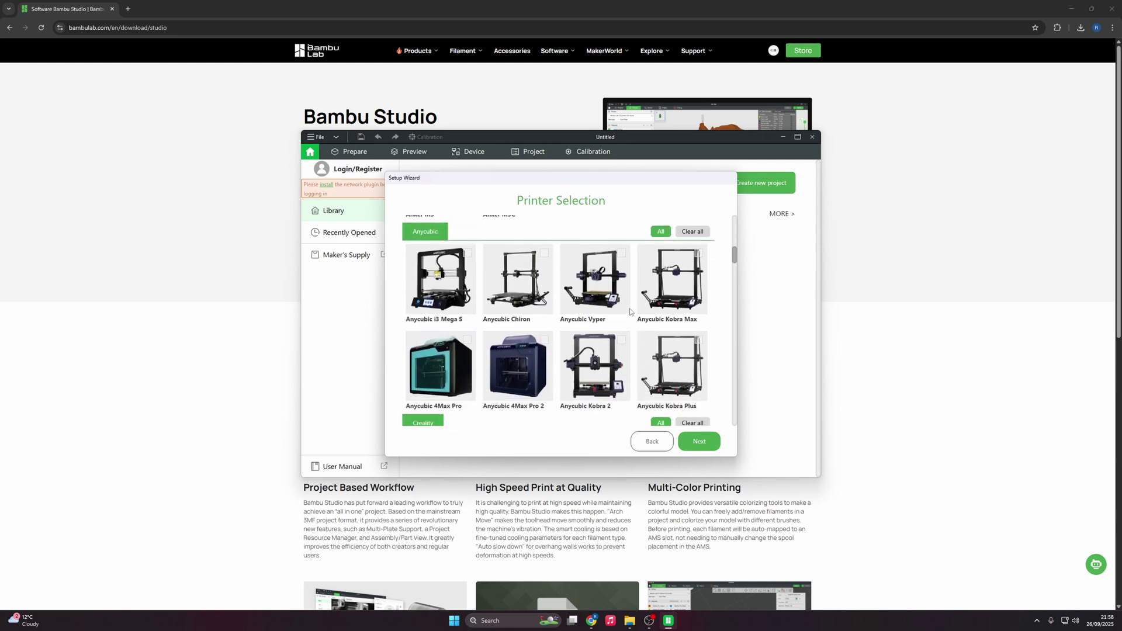
scroll(630, 311, down, 3)
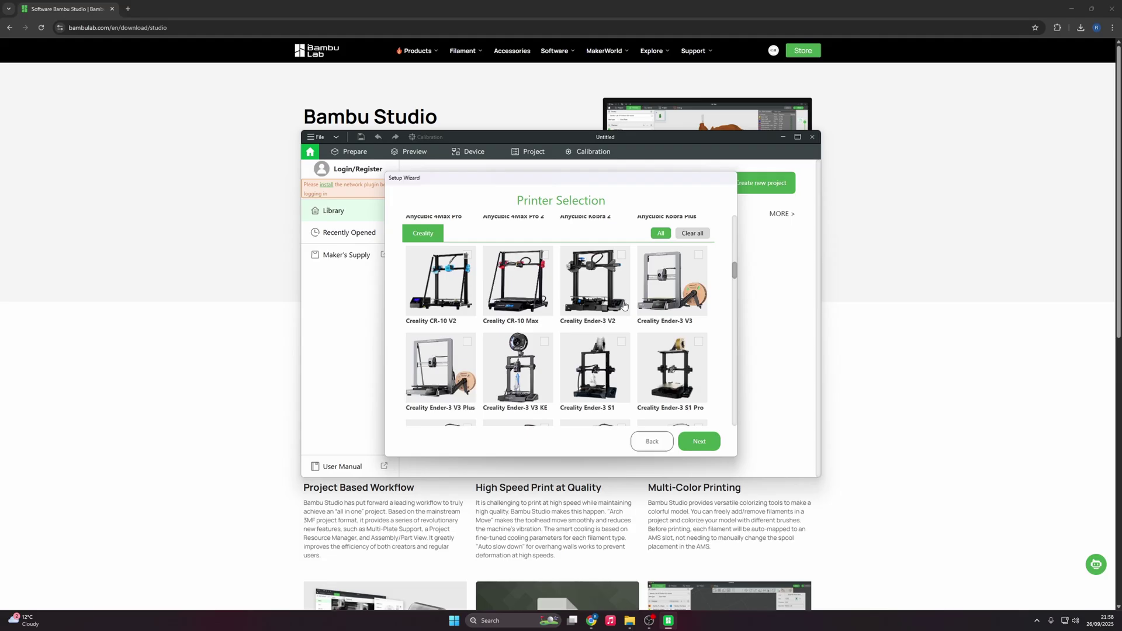
scroll(624, 306, down, 5)
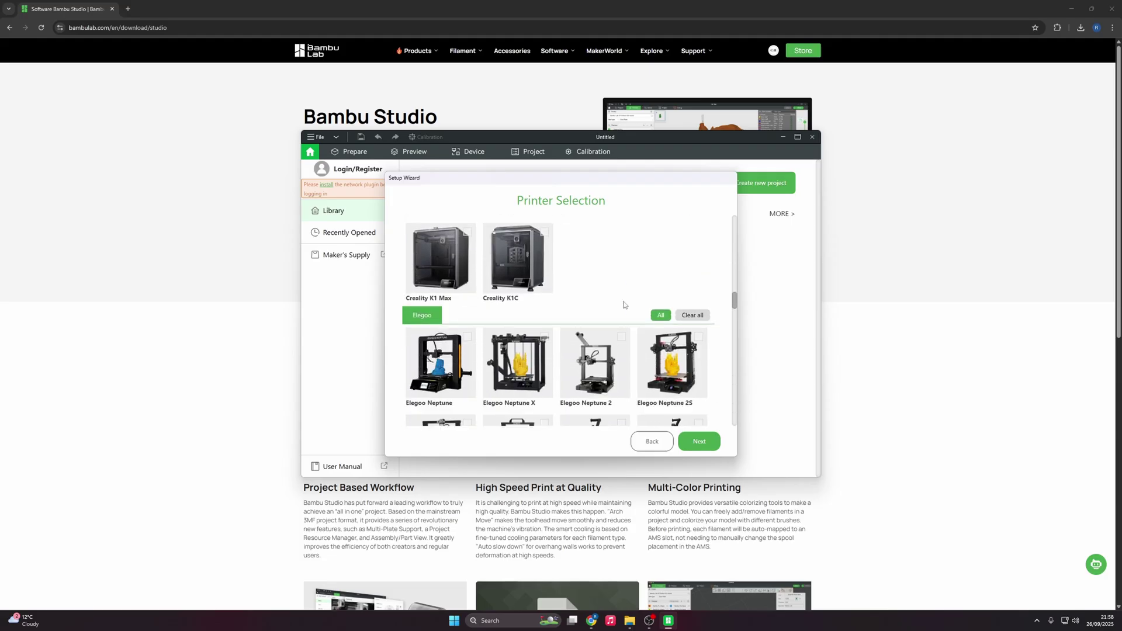
scroll(624, 305, down, 8)
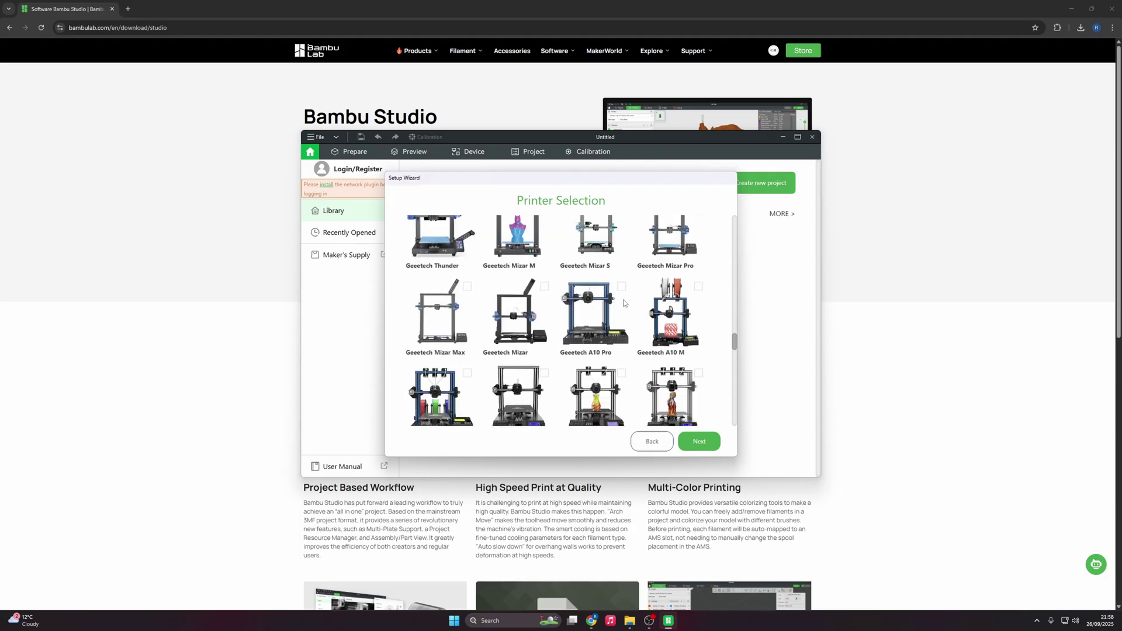
scroll(624, 303, down, 6)
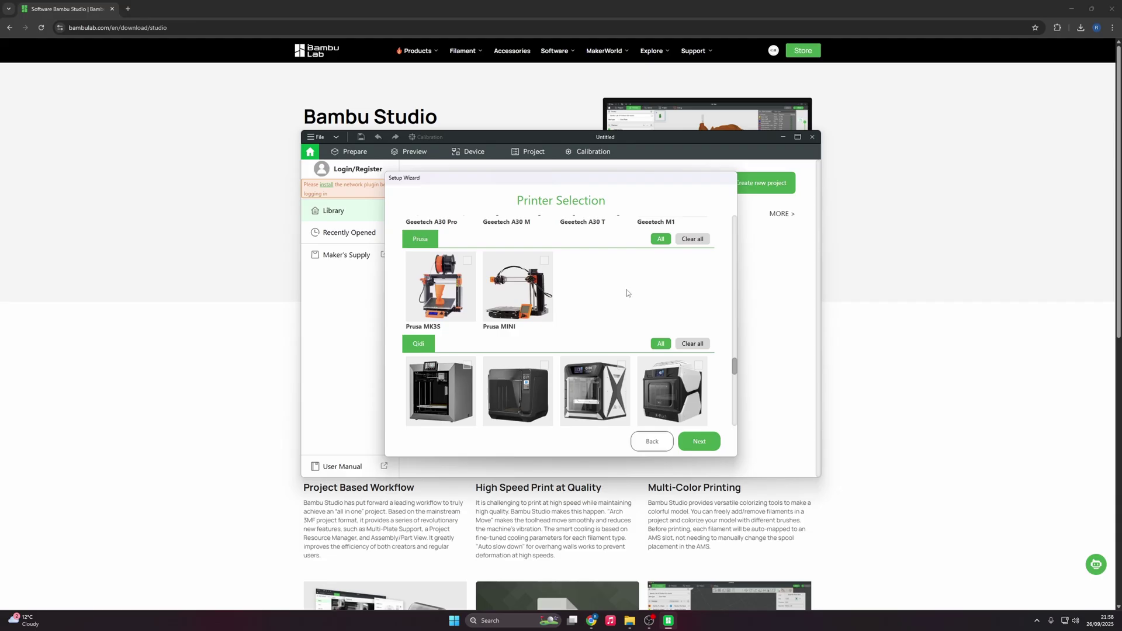
scroll(627, 293, down, 2)
scroll(500, 285, down, 10)
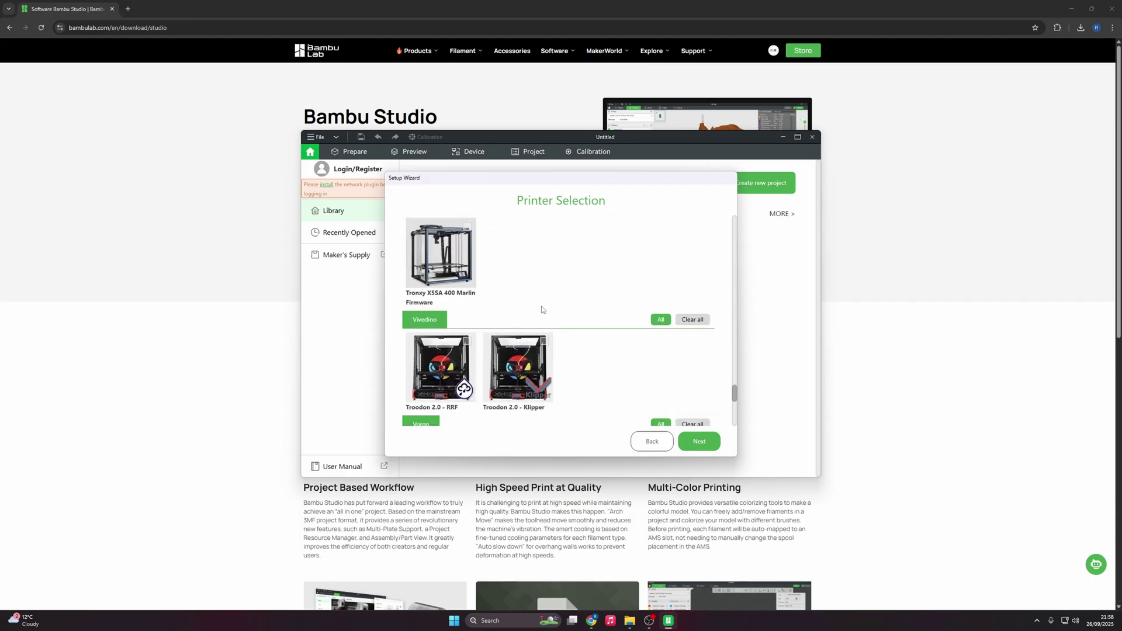
scroll(554, 315, up, 15)
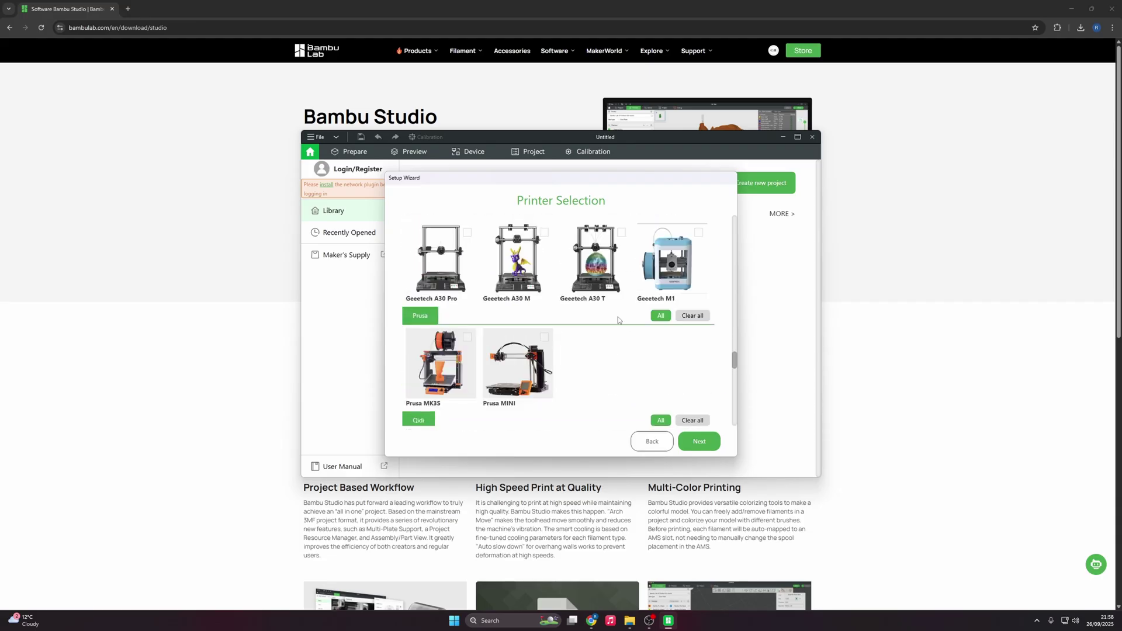
scroll(628, 318, up, 15)
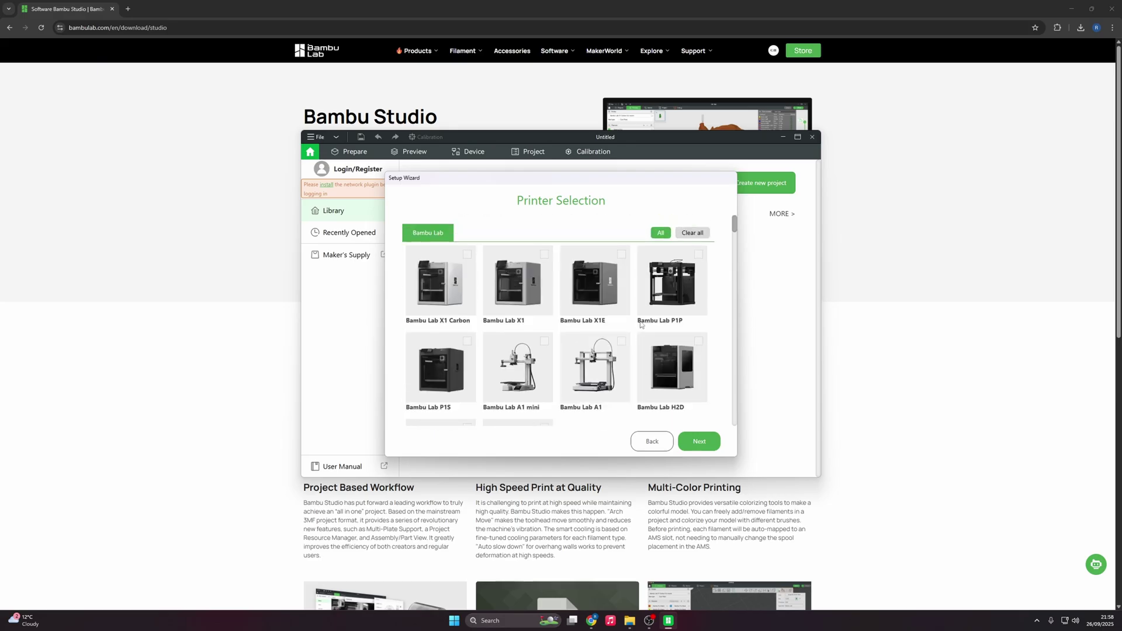
click(467, 254)
scroll(559, 287, down, 2)
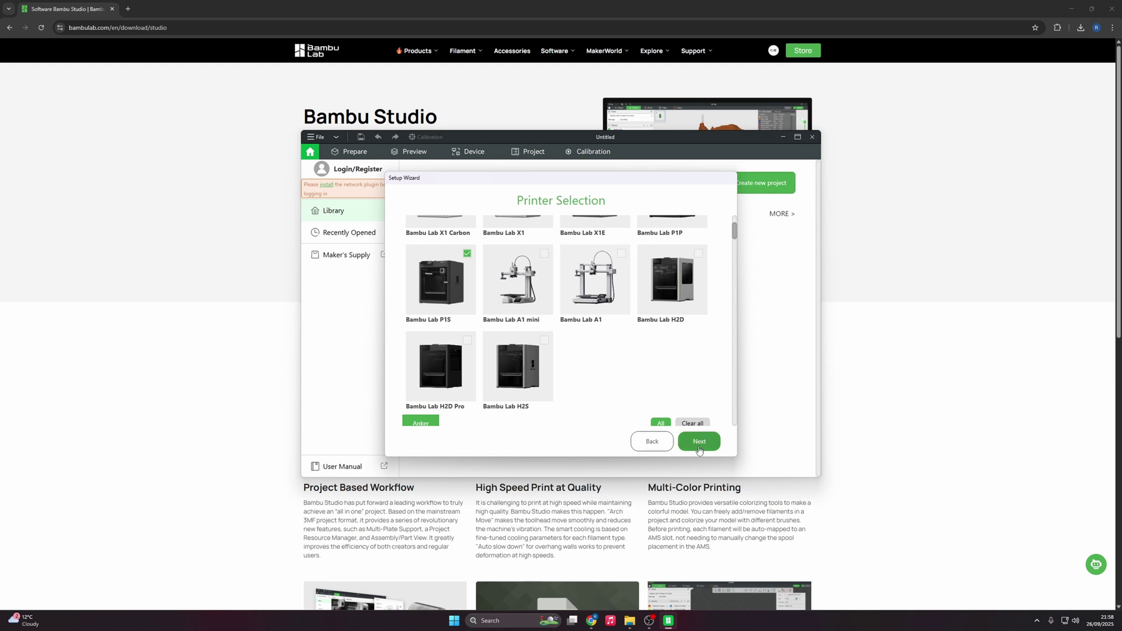
scroll(644, 293, up, 5)
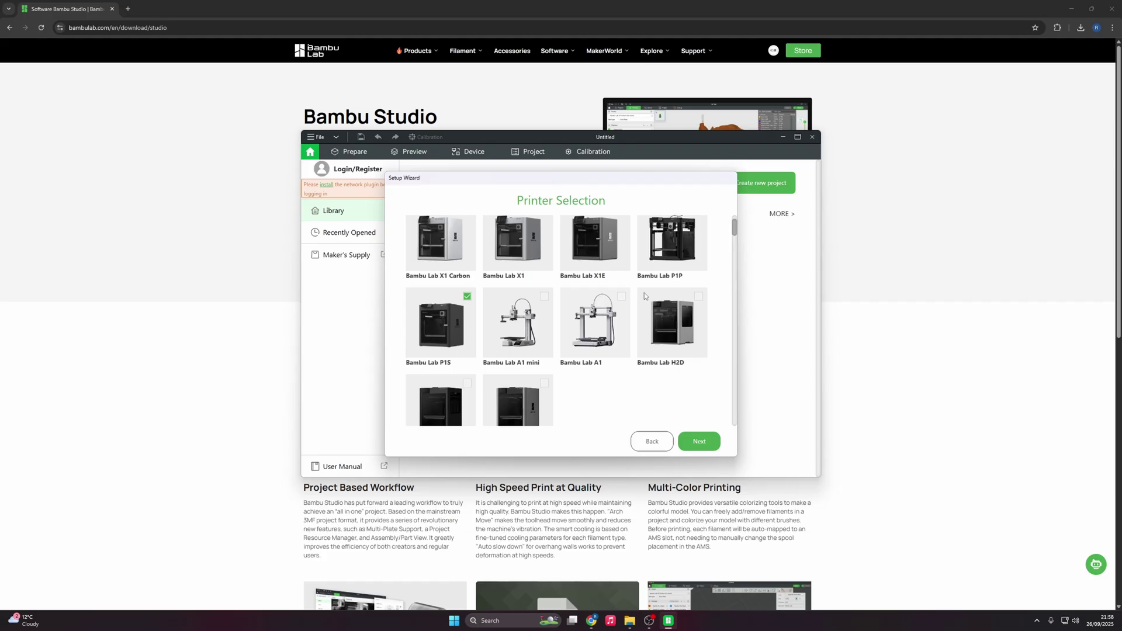
Confirm the printers, review the filament list, and continue to the Bambu Network plug-in page.
click(698, 443)
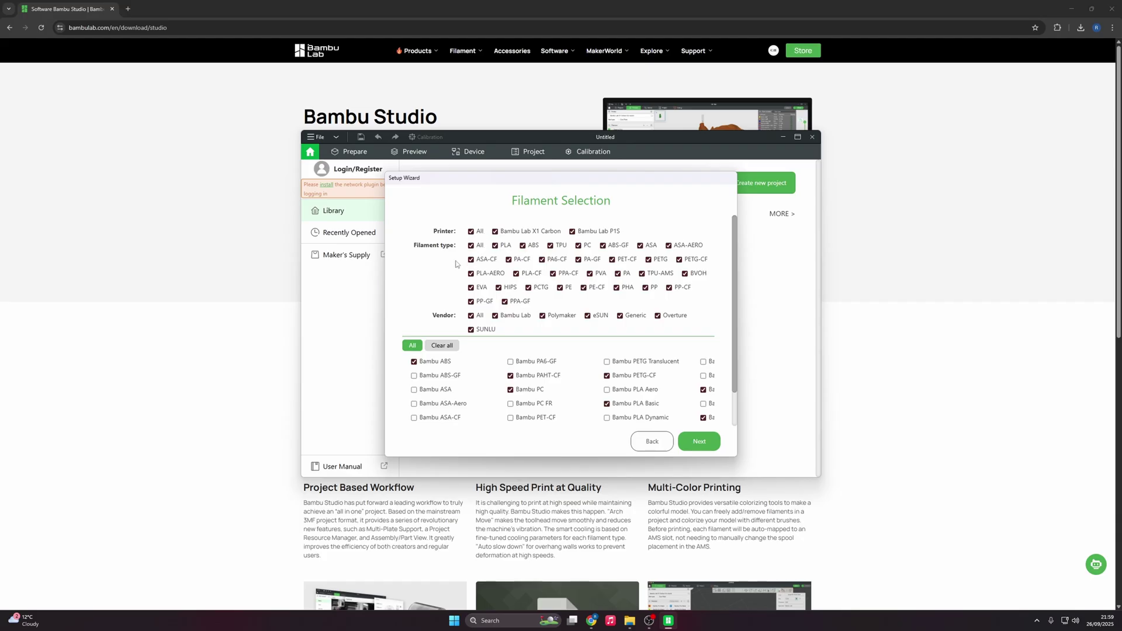
scroll(457, 265, down, 1)
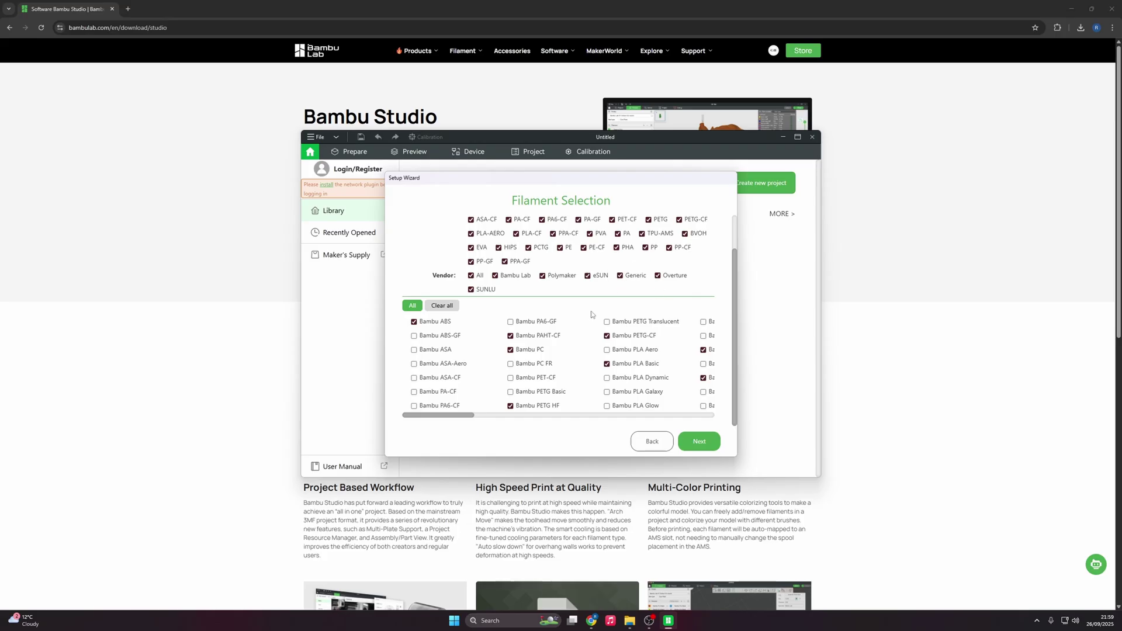
scroll(593, 315, right, 3)
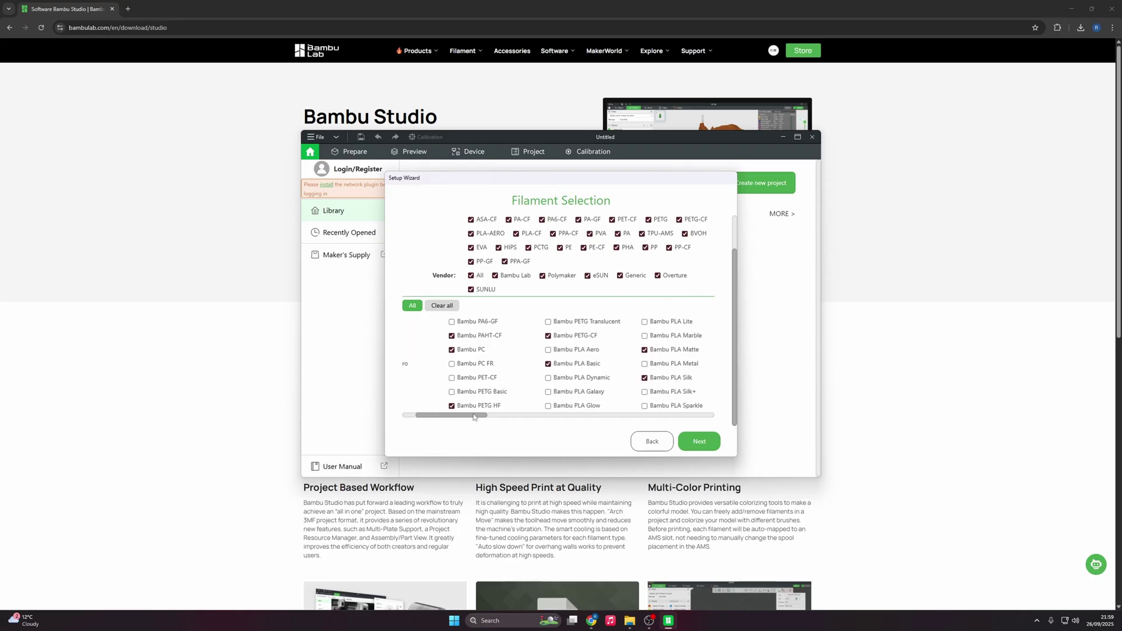
drag(475, 416, 709, 407)
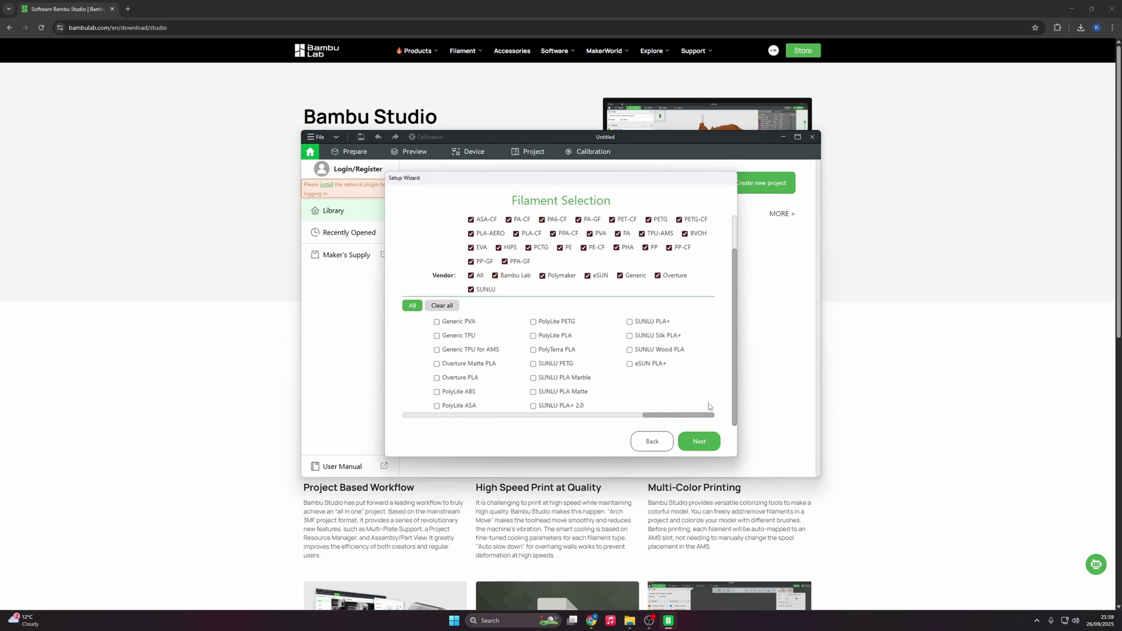
click(700, 442)
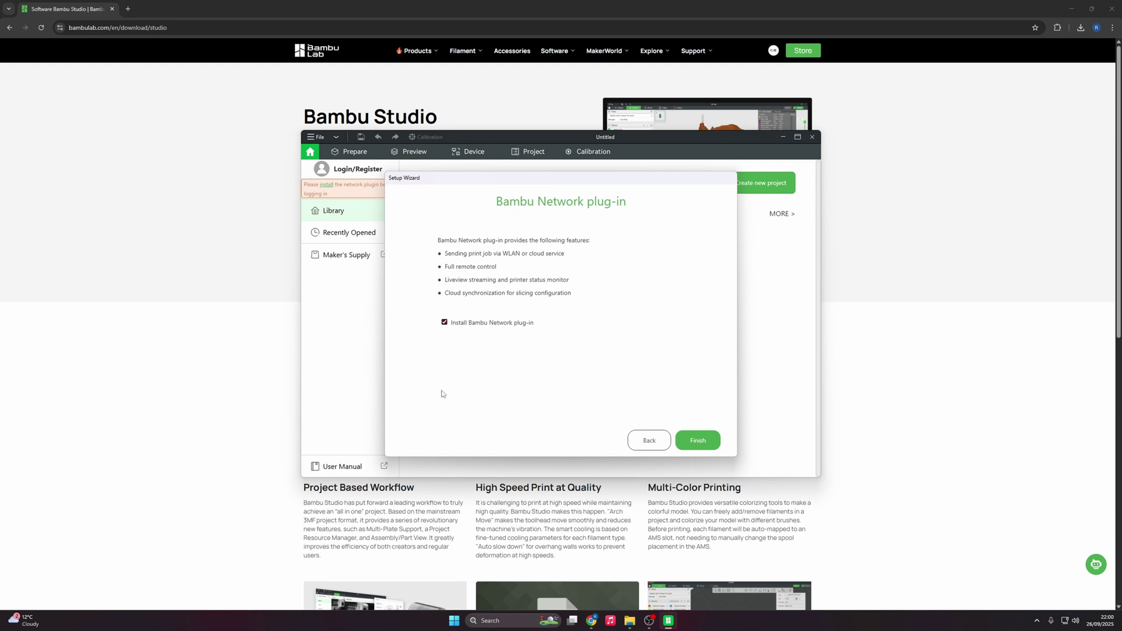
Finish setup with the Bambu Network plug-in installed, dismiss the success message, and show the User Manual.
click(693, 442)
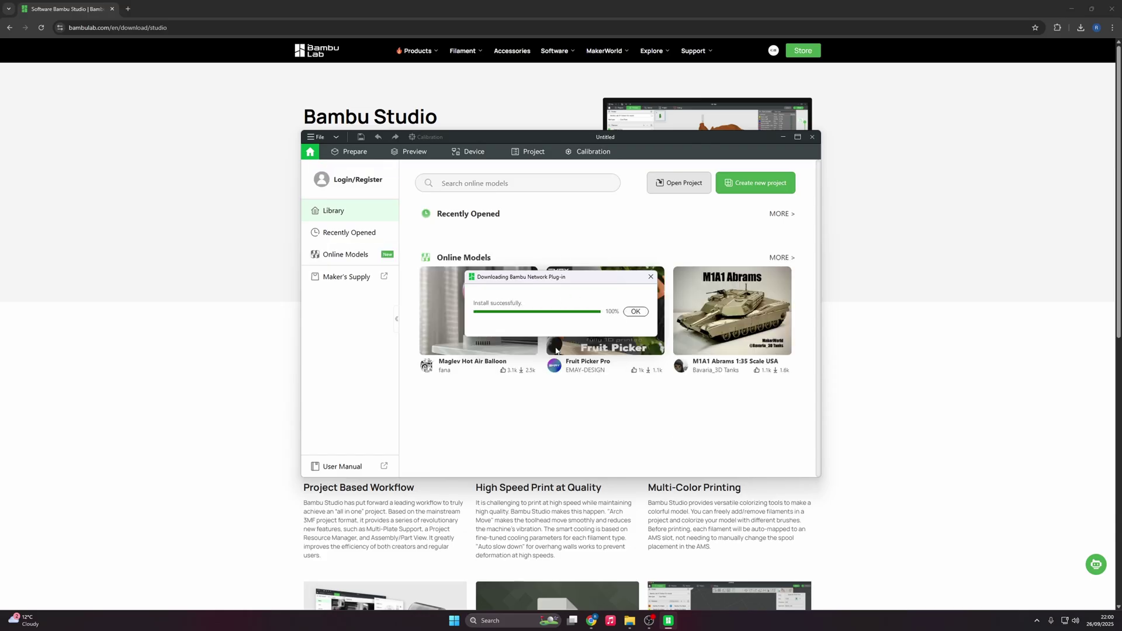
click(632, 313)
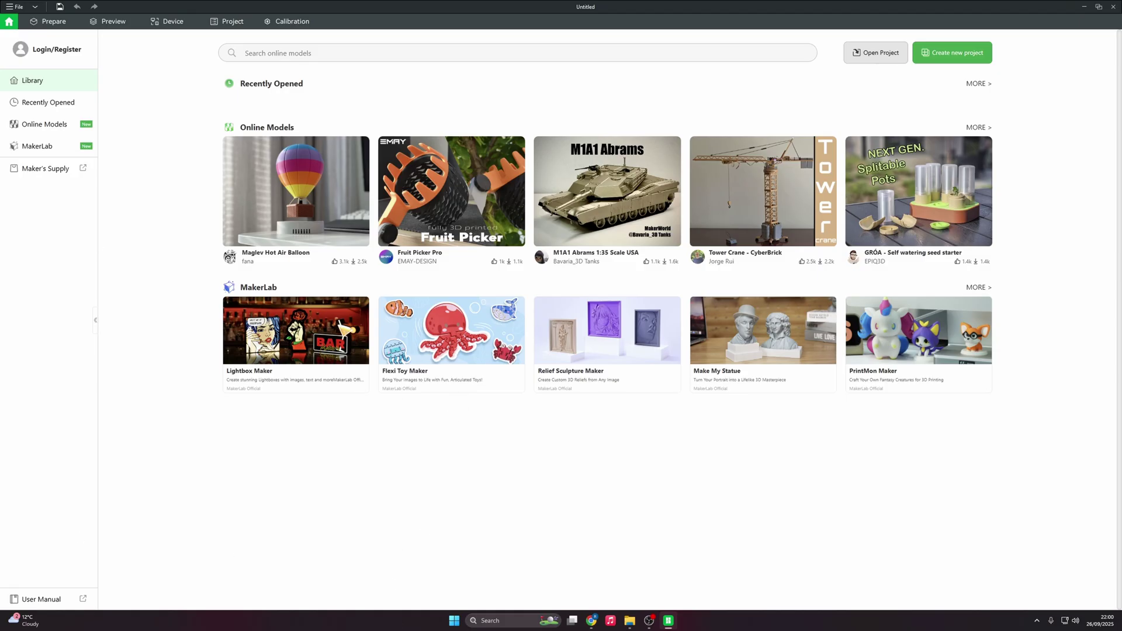
click(59, 598)
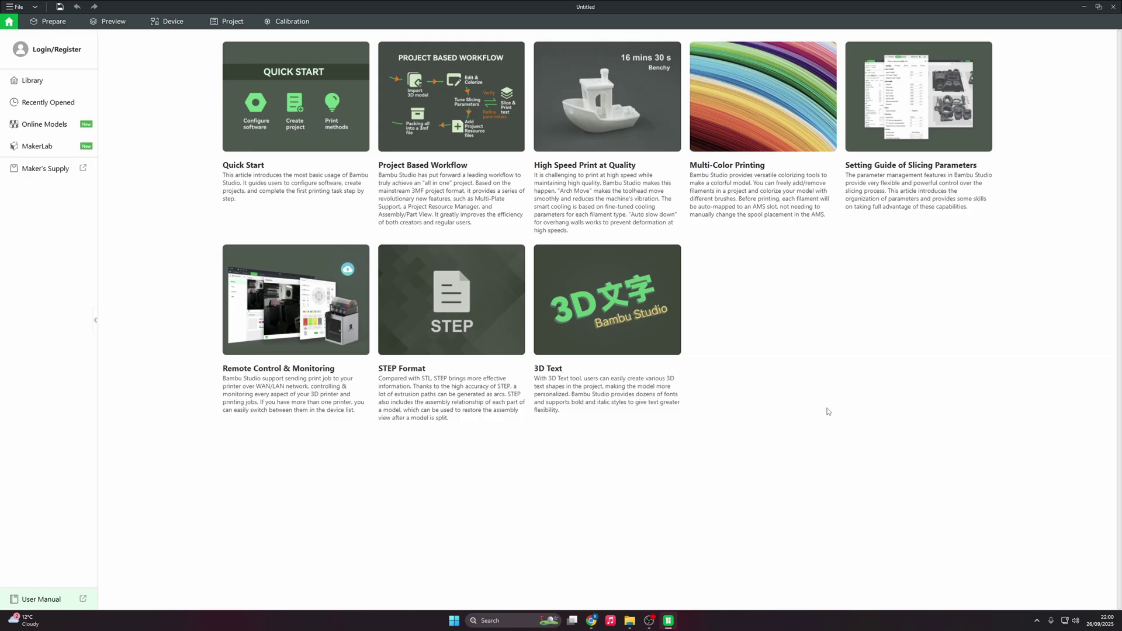
click(31, 182)
scroll(624, 351, down, 3)
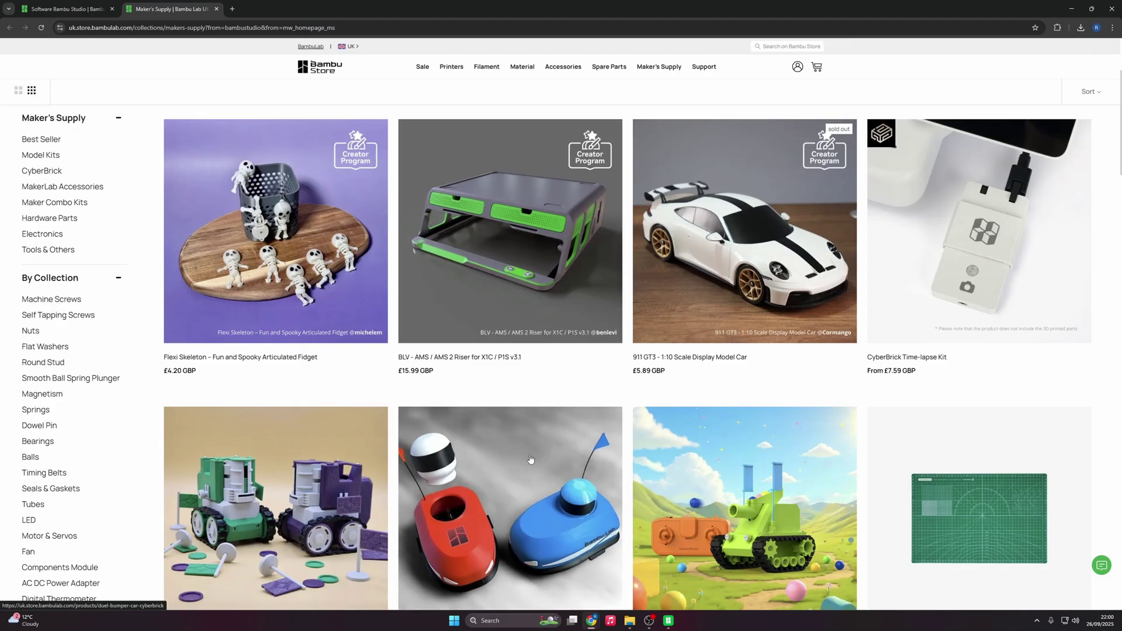
scroll(524, 449, down, 5)
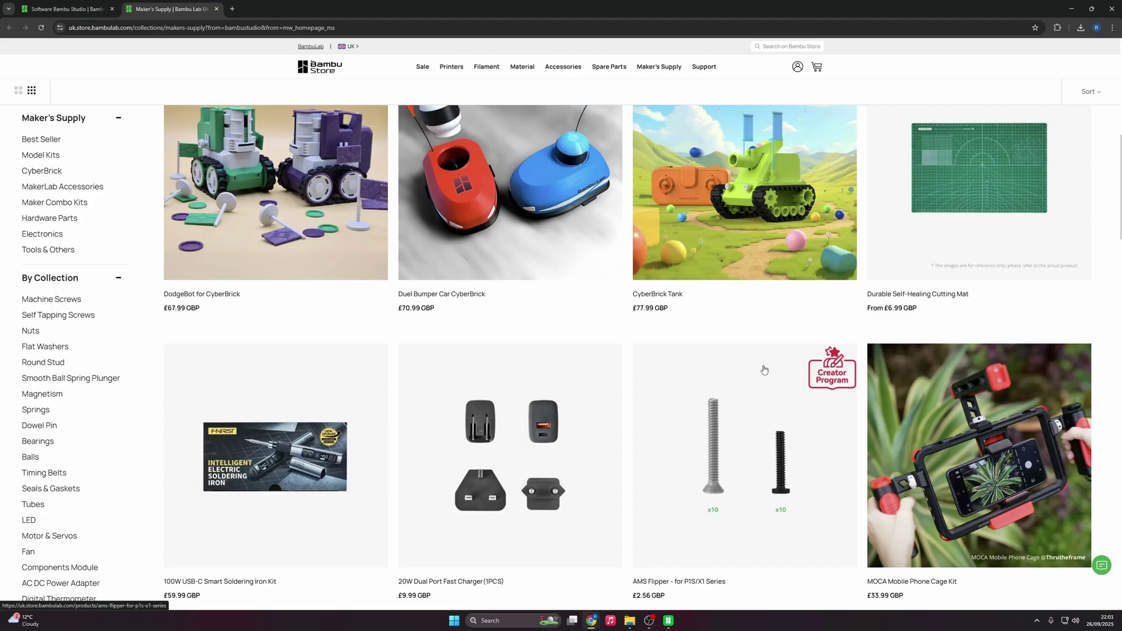
scroll(762, 365, down, 3)
scroll(315, 237, down, 3)
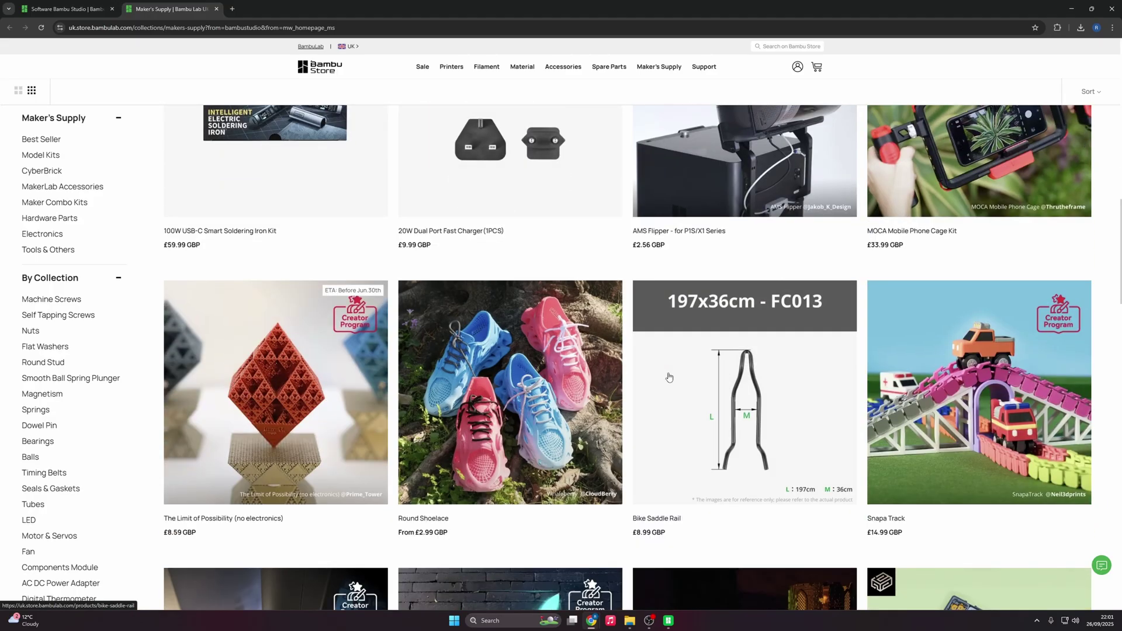
scroll(849, 439, down, 4)
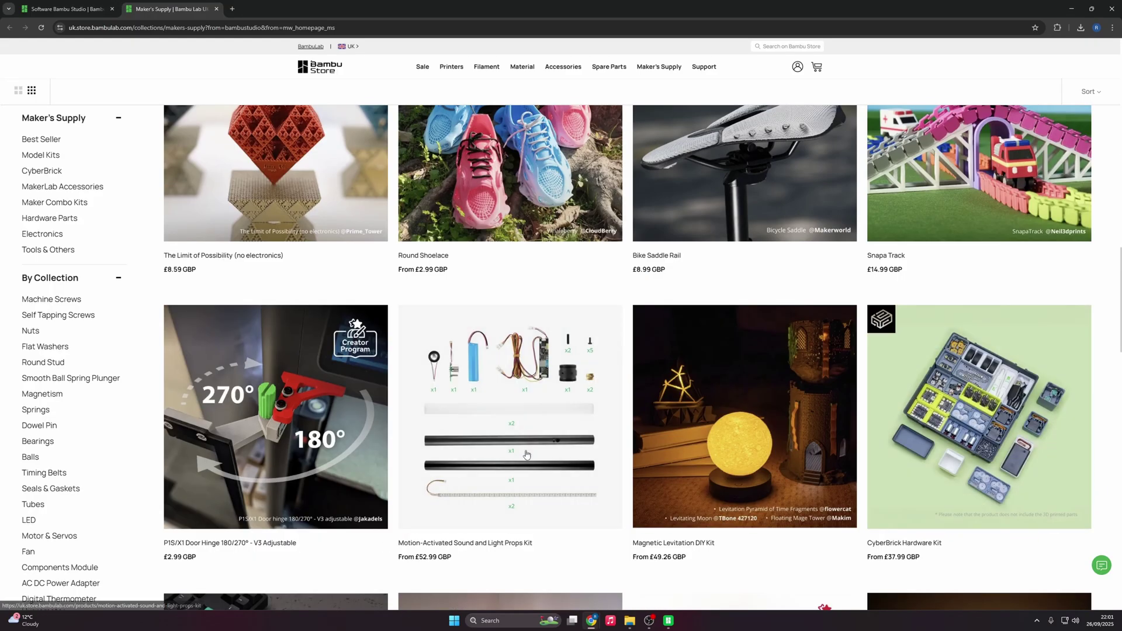
scroll(527, 450, down, 12)
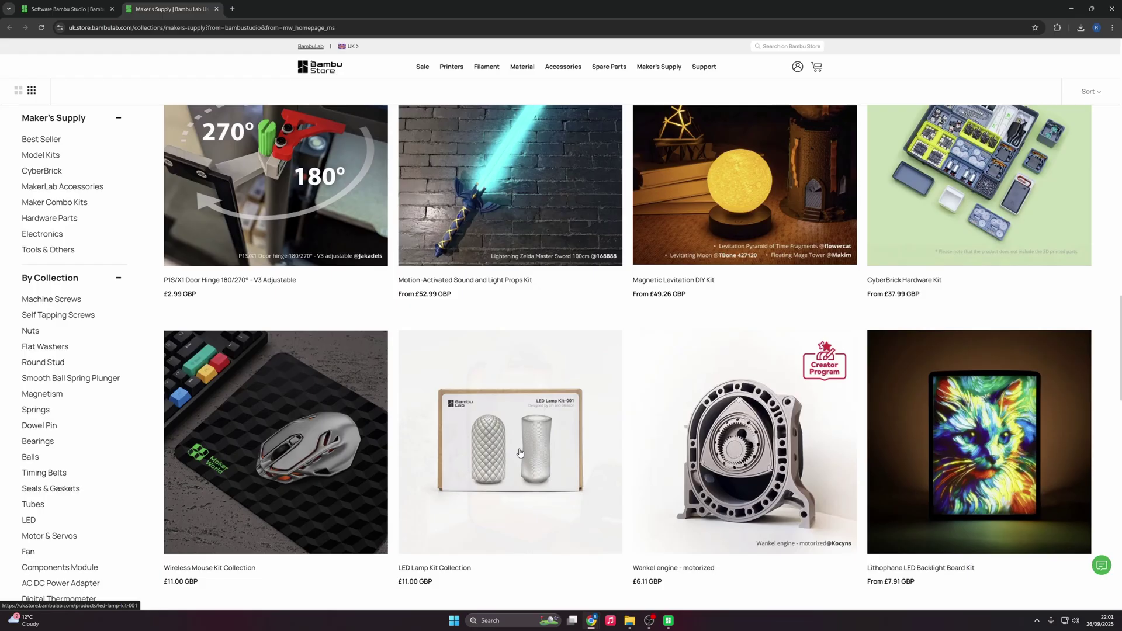
scroll(685, 399, down, 12)
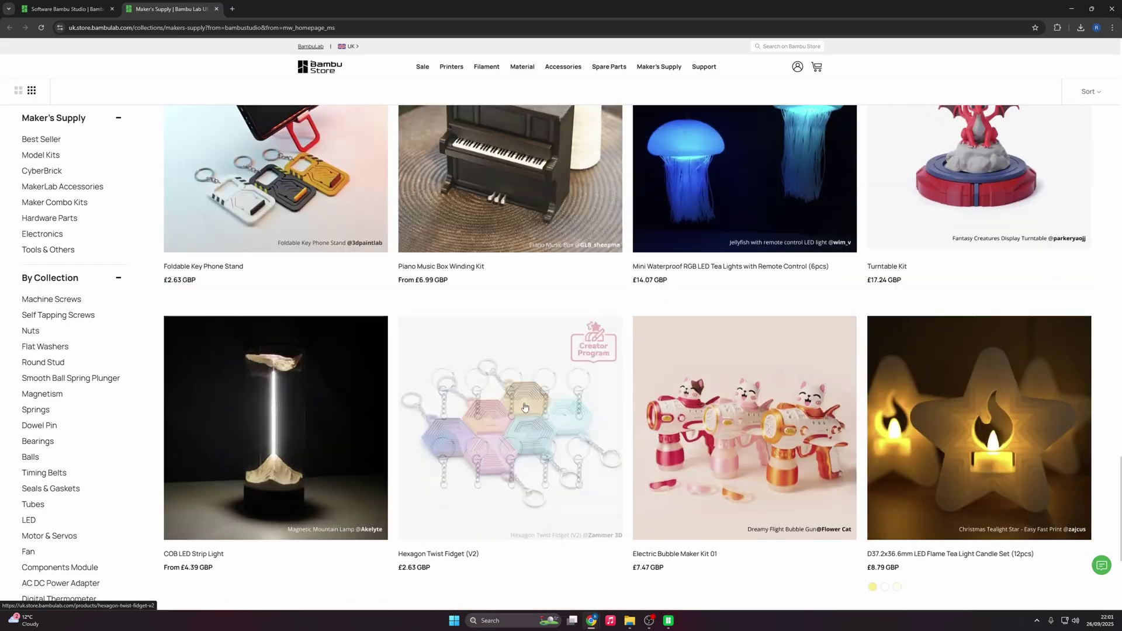
scroll(514, 299, up, 20)
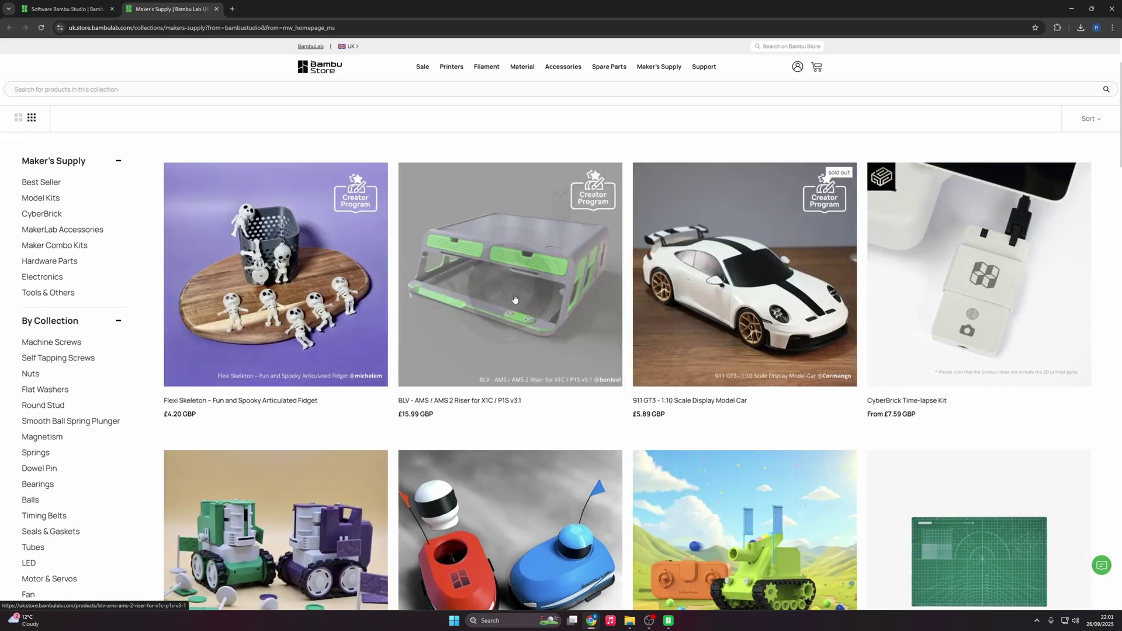
click(216, 9)
Browse the MakerLab tools page, accept all cookies, then switch to Online Models.
click(668, 621)
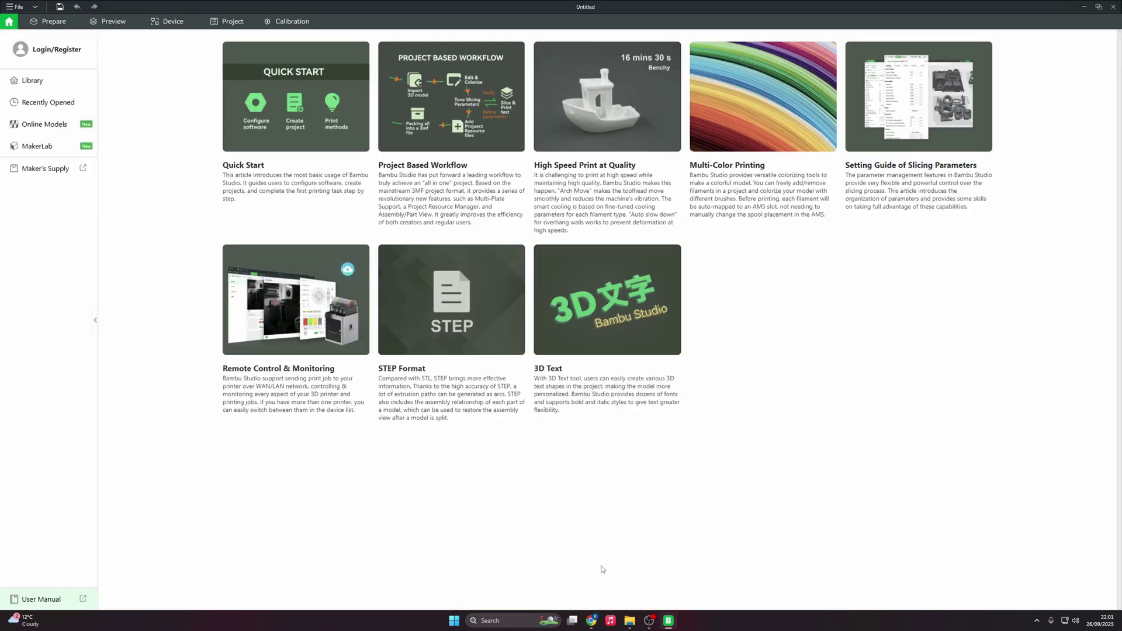
click(31, 151)
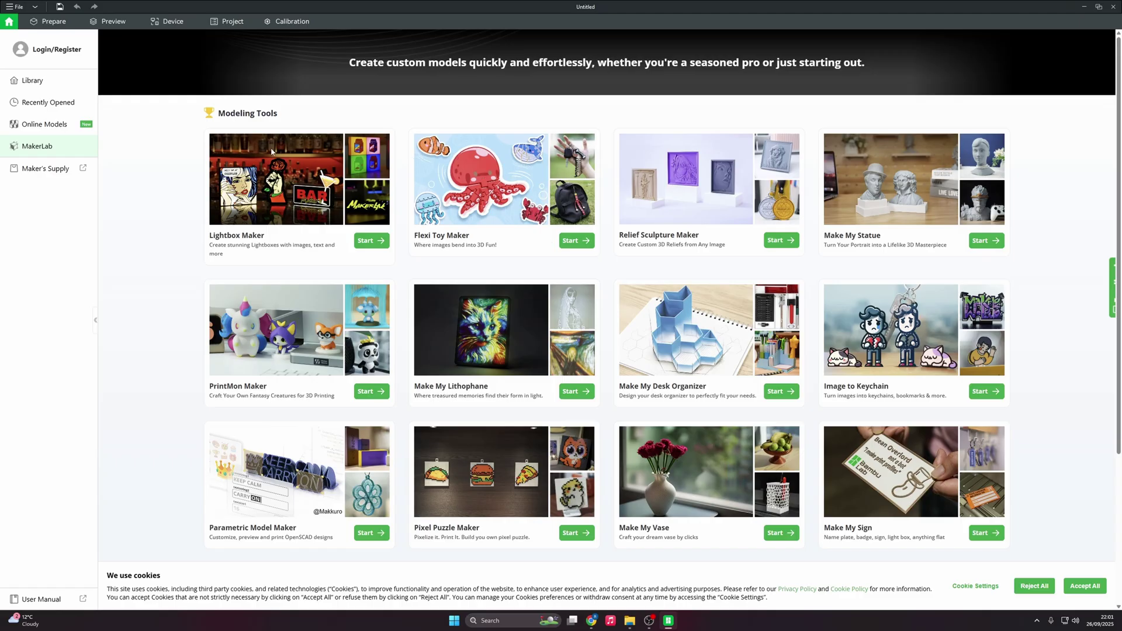
scroll(786, 421, down, 3)
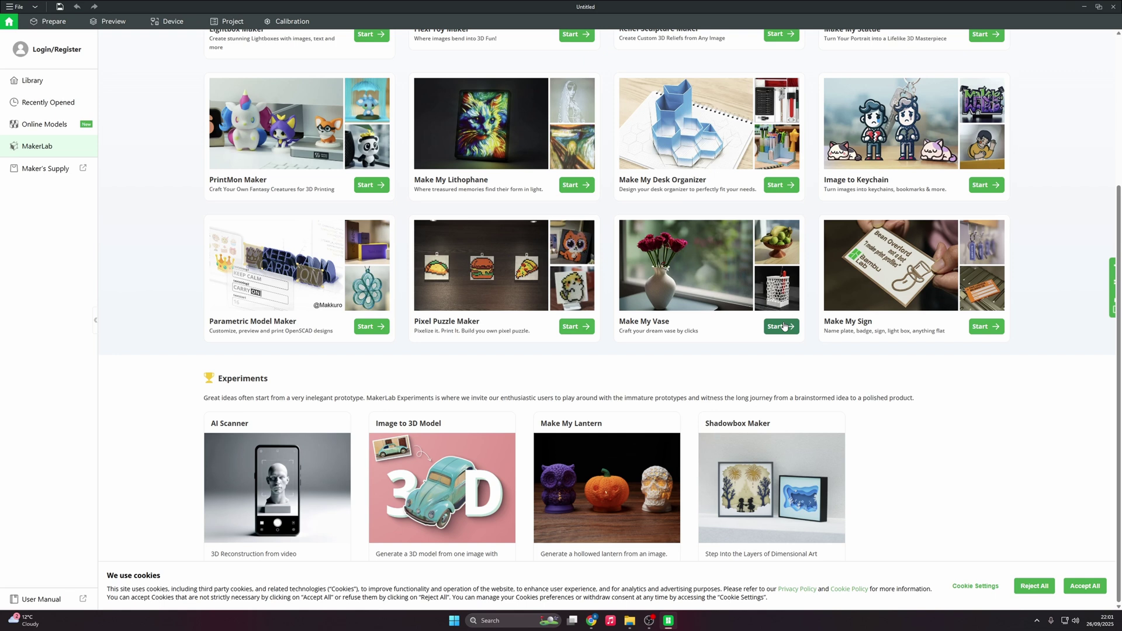
scroll(926, 348, up, 3)
scroll(667, 288, down, 3)
click(1100, 583)
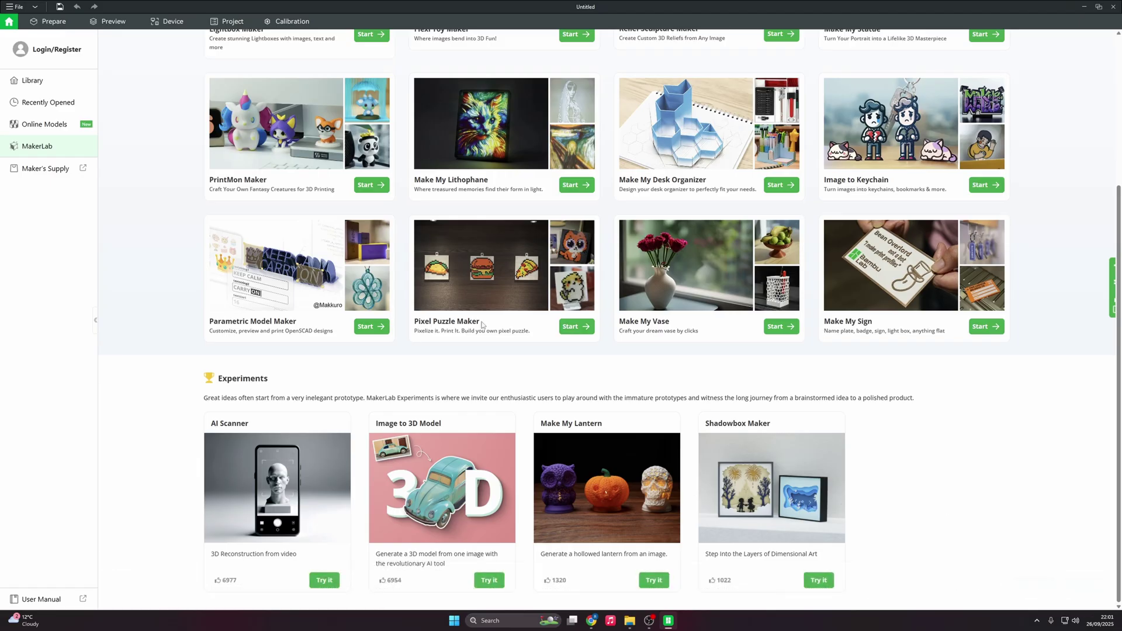
scroll(462, 295, up, 3)
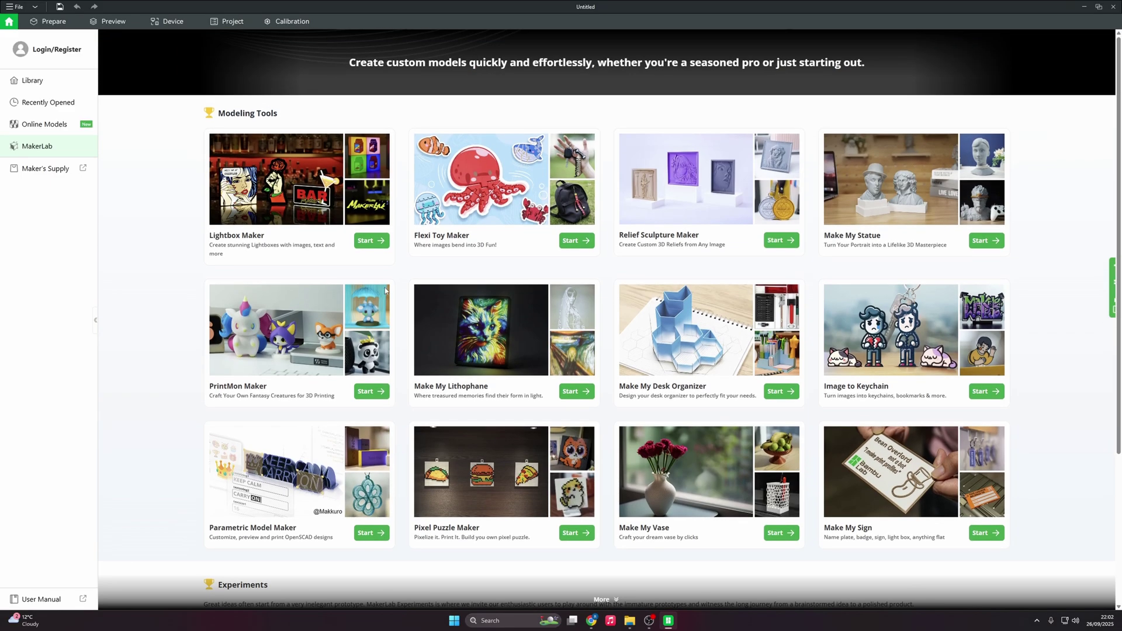
click(24, 128)
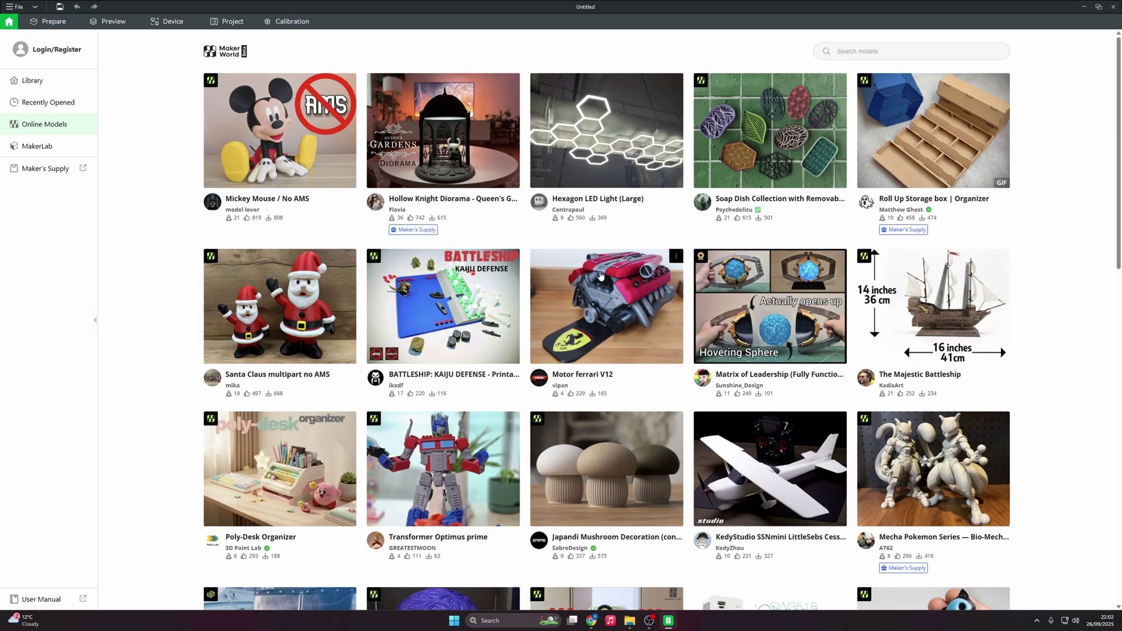
Scroll down through the MakerWorld Online Models grid and back up toward the top.
scroll(613, 264, down, 5)
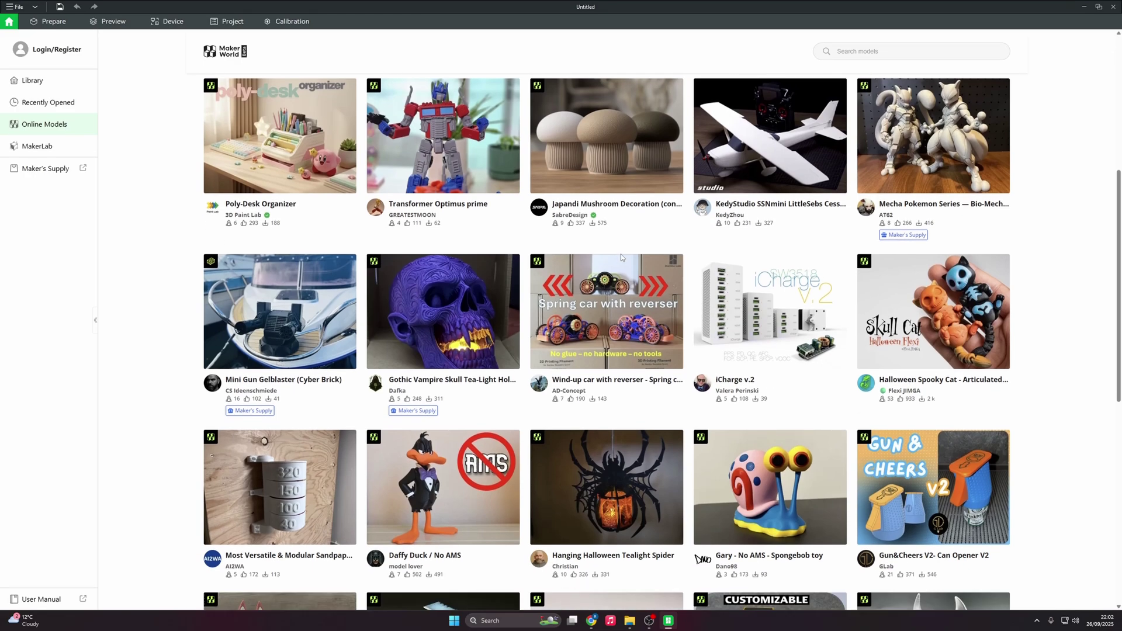
scroll(614, 257, down, 3)
scroll(606, 257, down, 4)
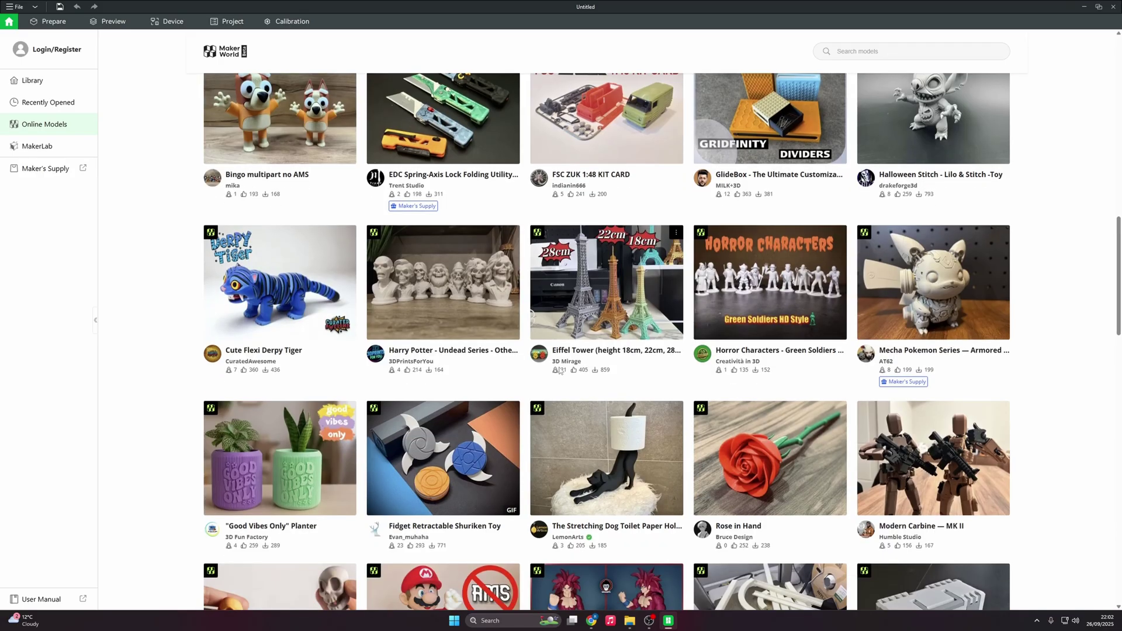
scroll(461, 342, down, 2)
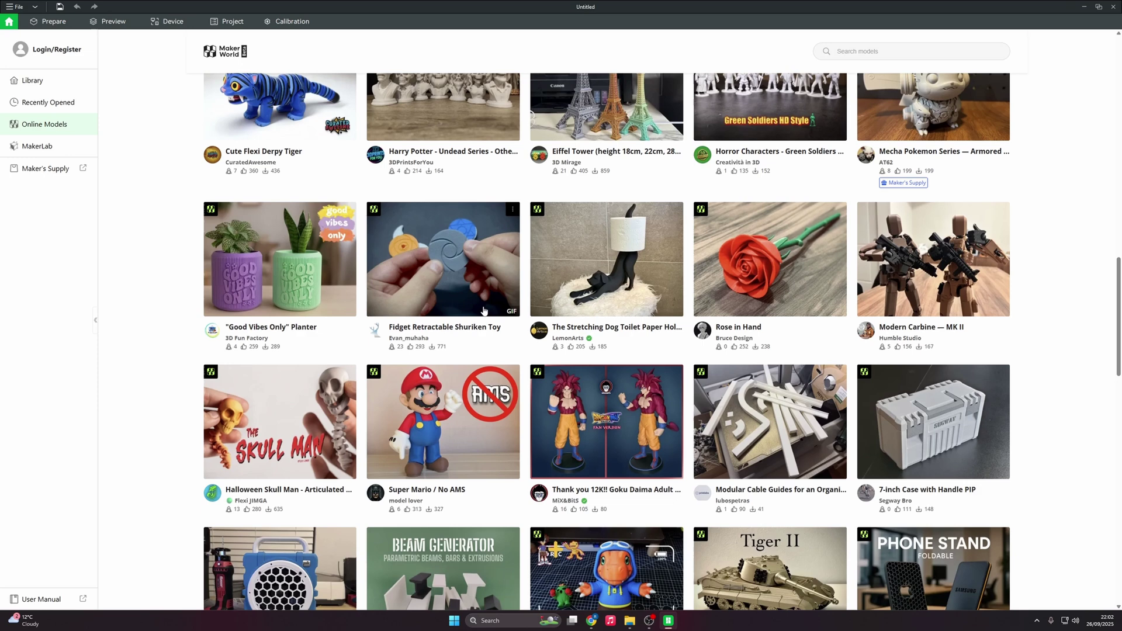
scroll(483, 310, down, 4)
scroll(483, 308, down, 3)
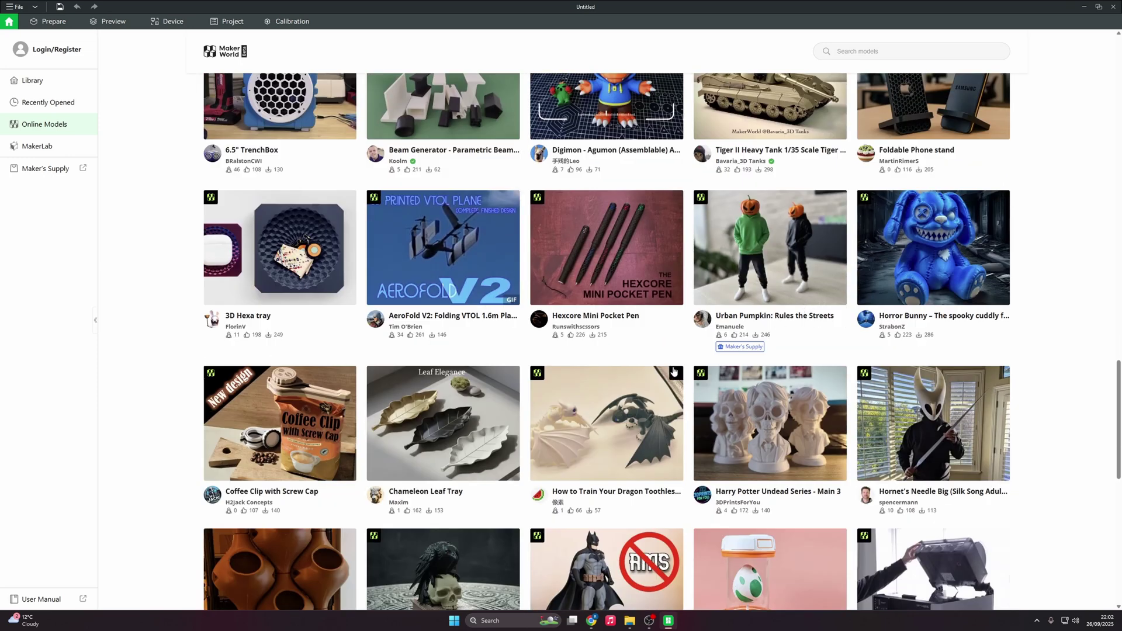
scroll(712, 435, down, 4)
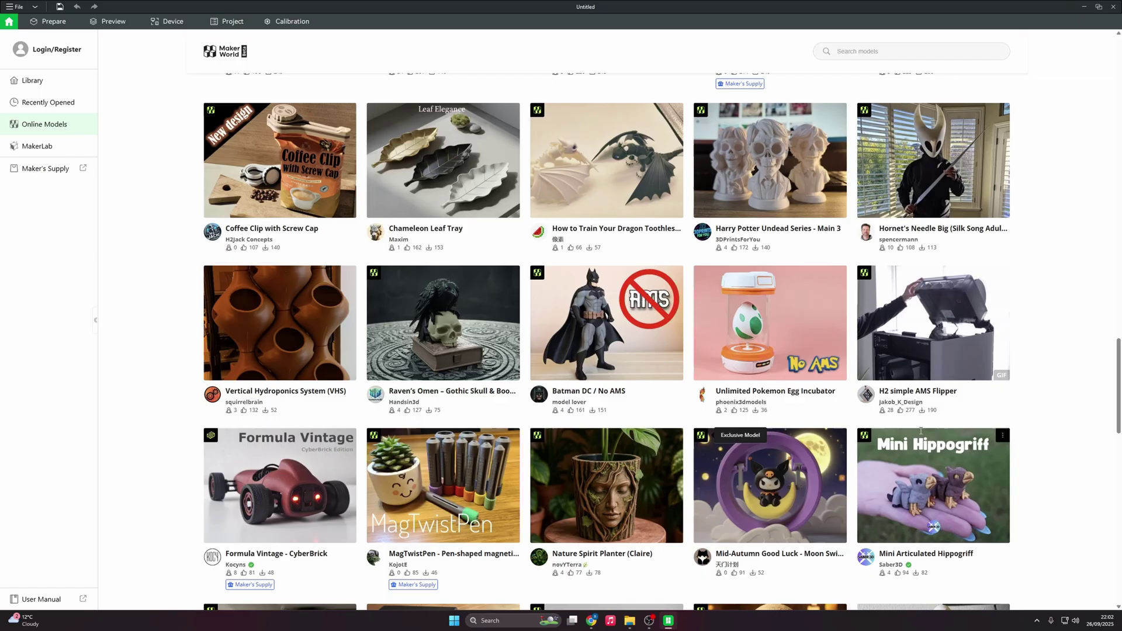
scroll(451, 437, down, 5)
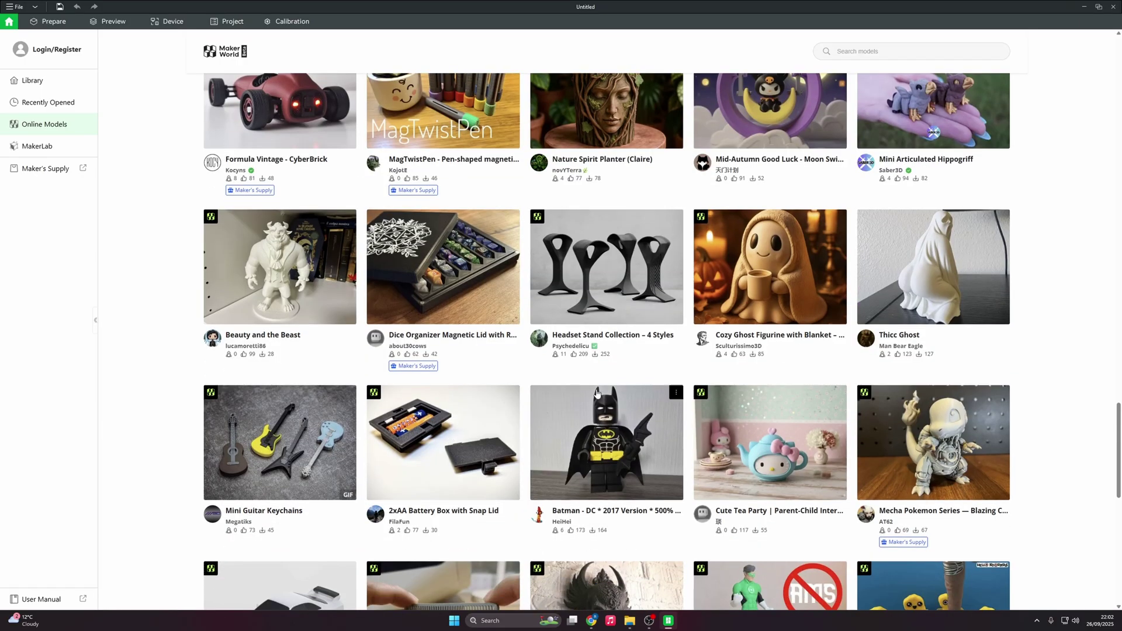
scroll(452, 437, down, 6)
scroll(395, 388, up, 9)
scroll(395, 388, up, 15)
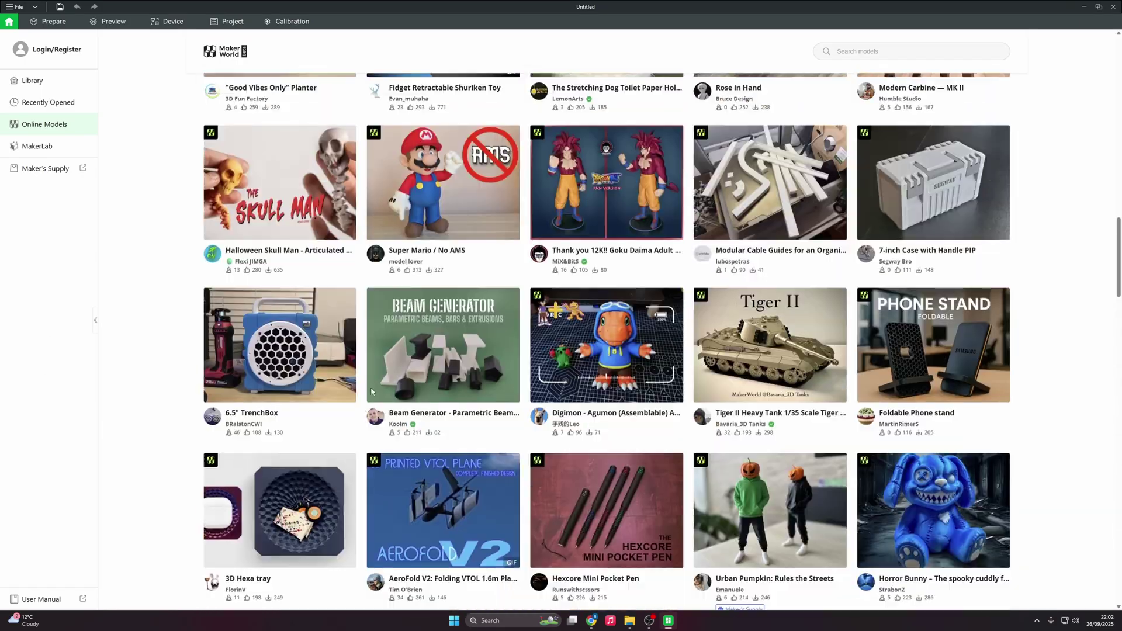
scroll(353, 404, up, 3)
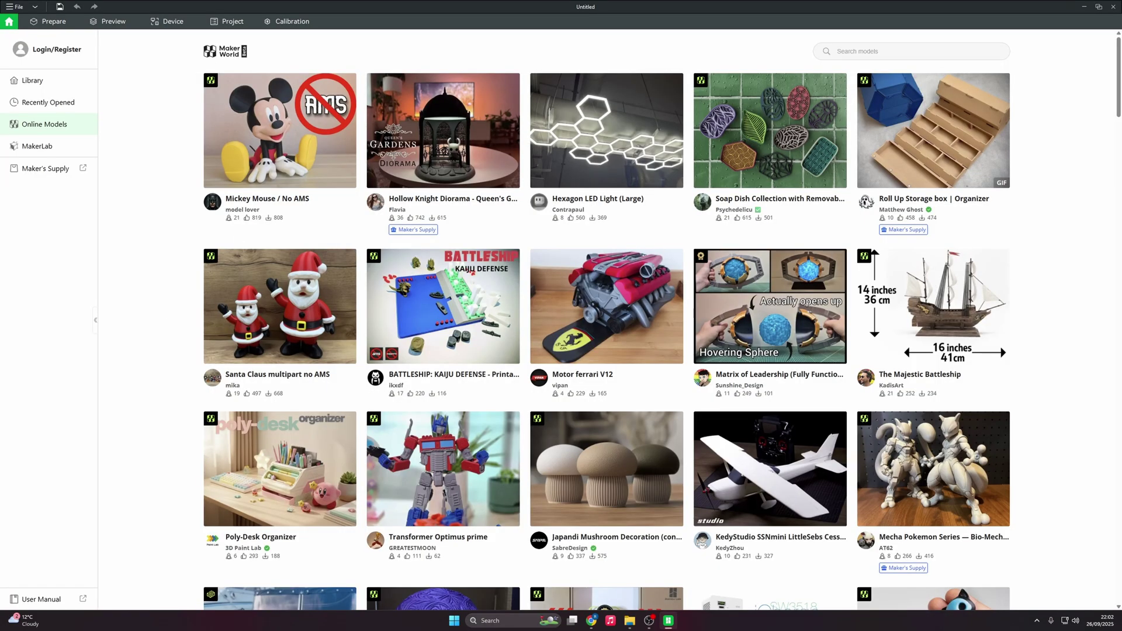
Sign in to a Bambu account and accept syncing personal presets from Bambu Cloud.
click(34, 104)
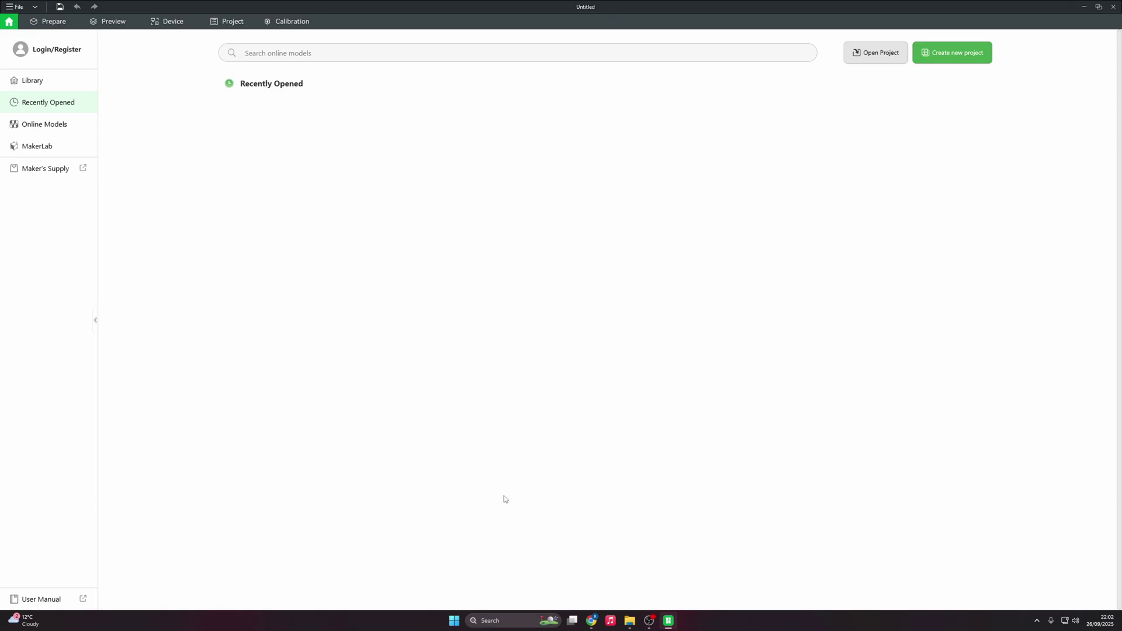
click(29, 86)
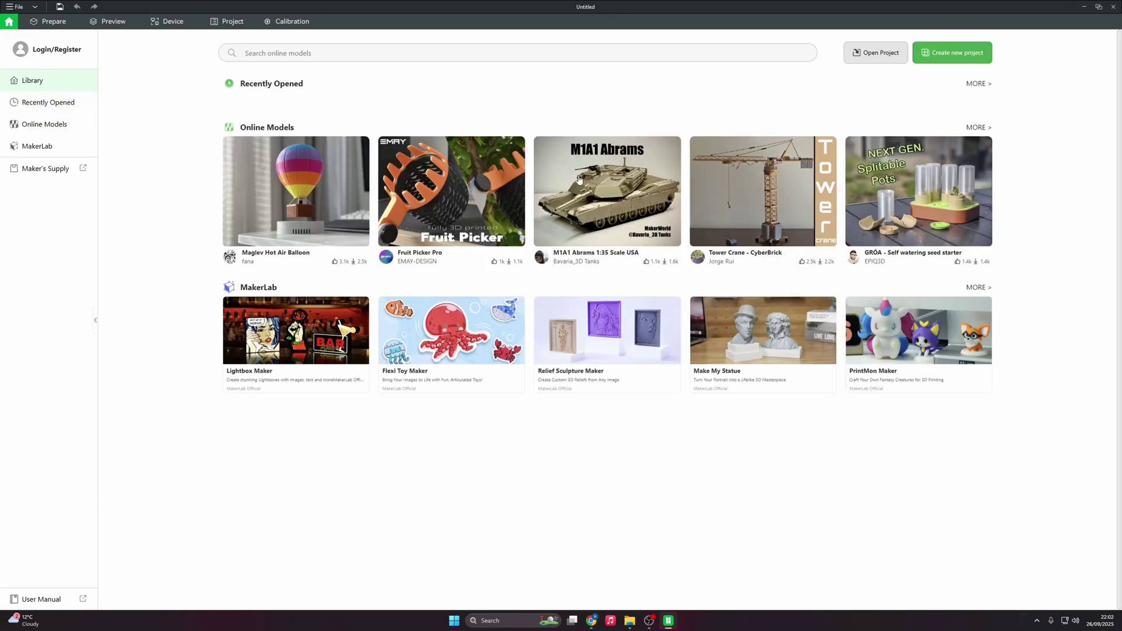
click(45, 49)
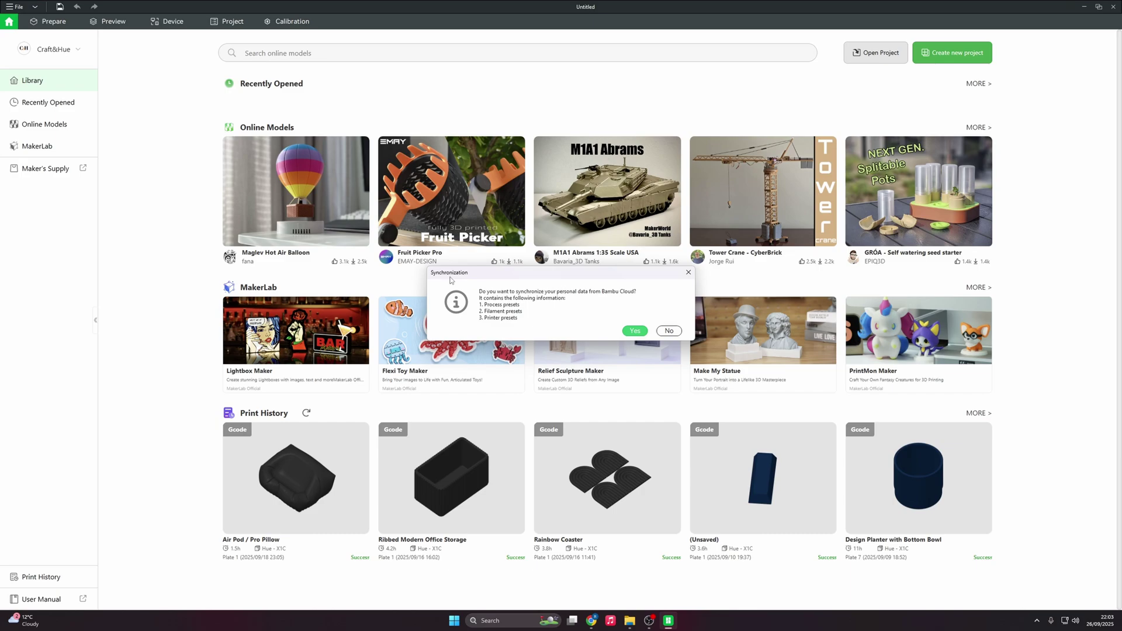
click(633, 332)
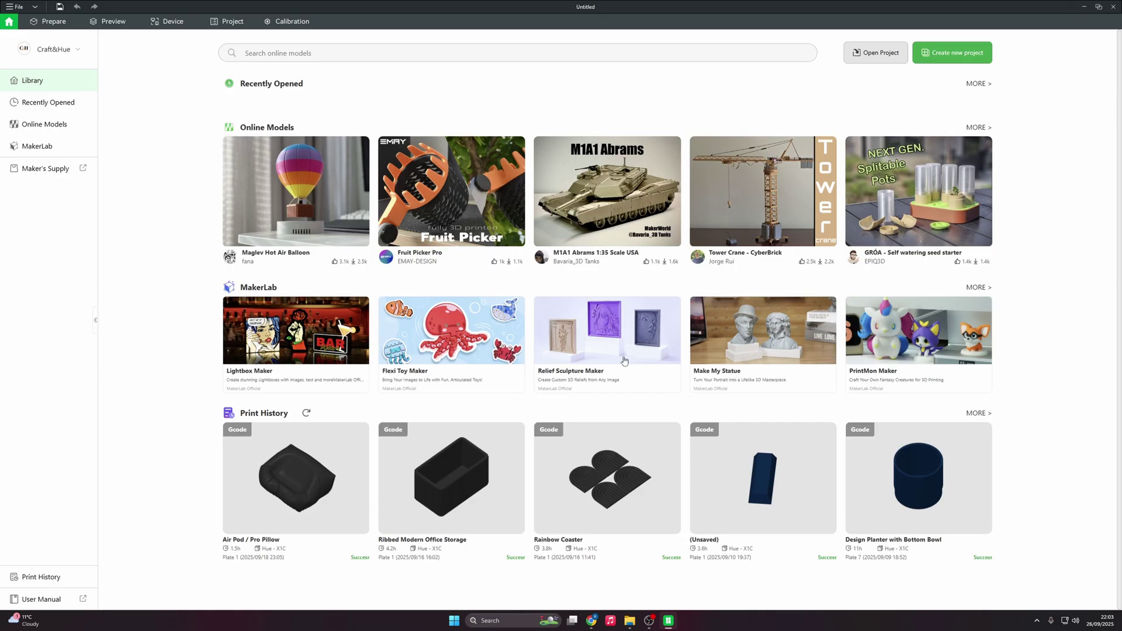
click(29, 581)
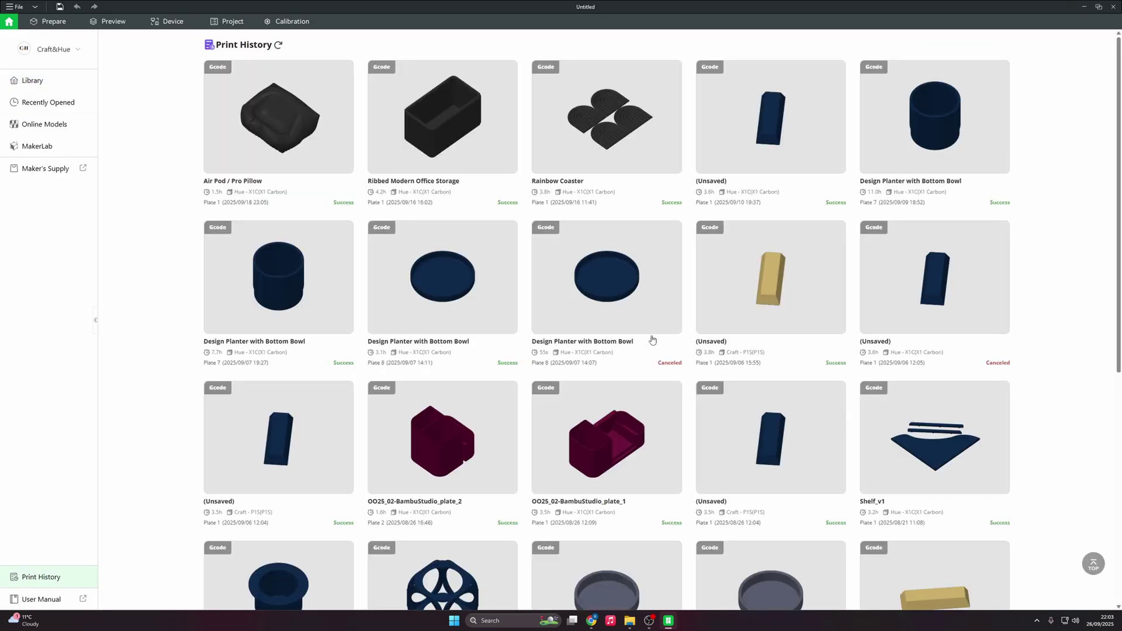
scroll(1029, 206, down, 5)
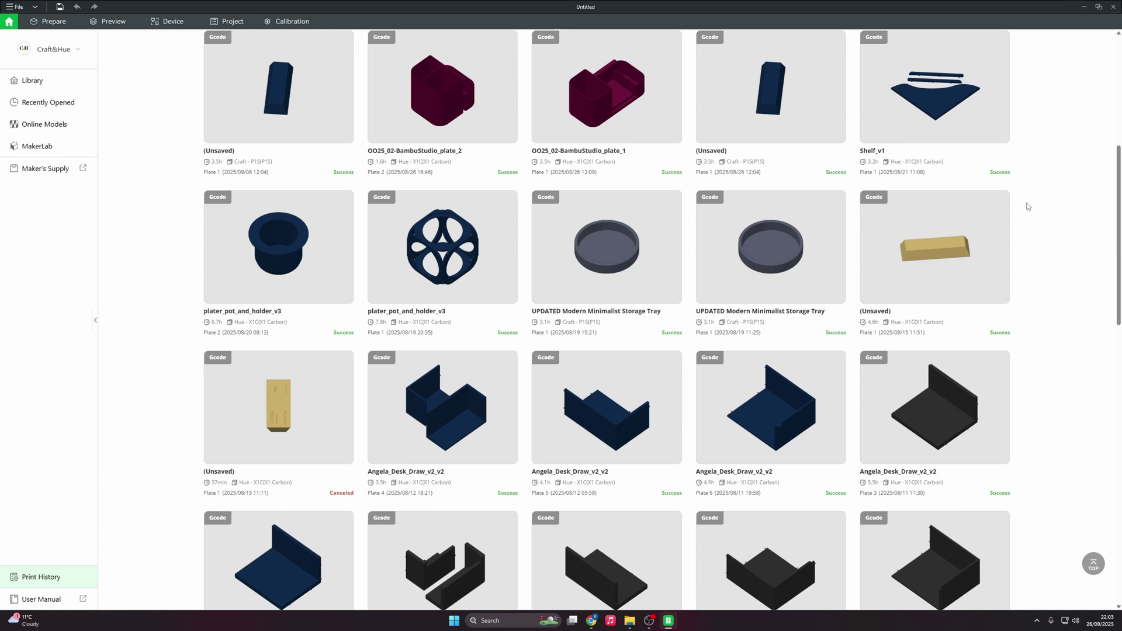
scroll(1026, 207, up, 5)
click(38, 82)
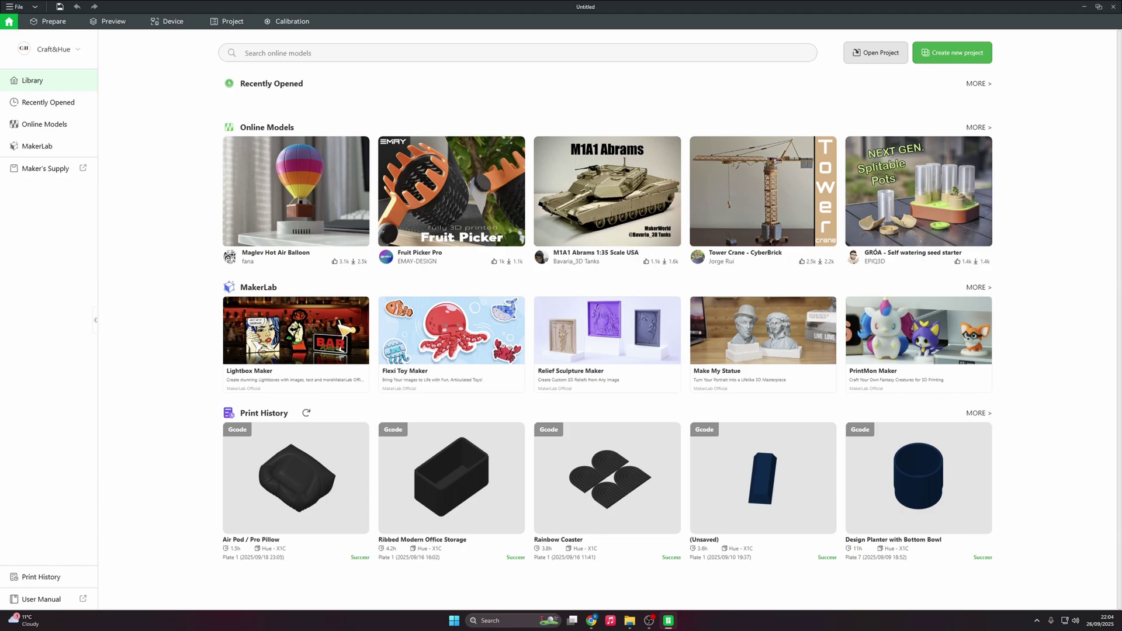
Show the Device page with the Hue - X1C printer kept selected.
click(165, 22)
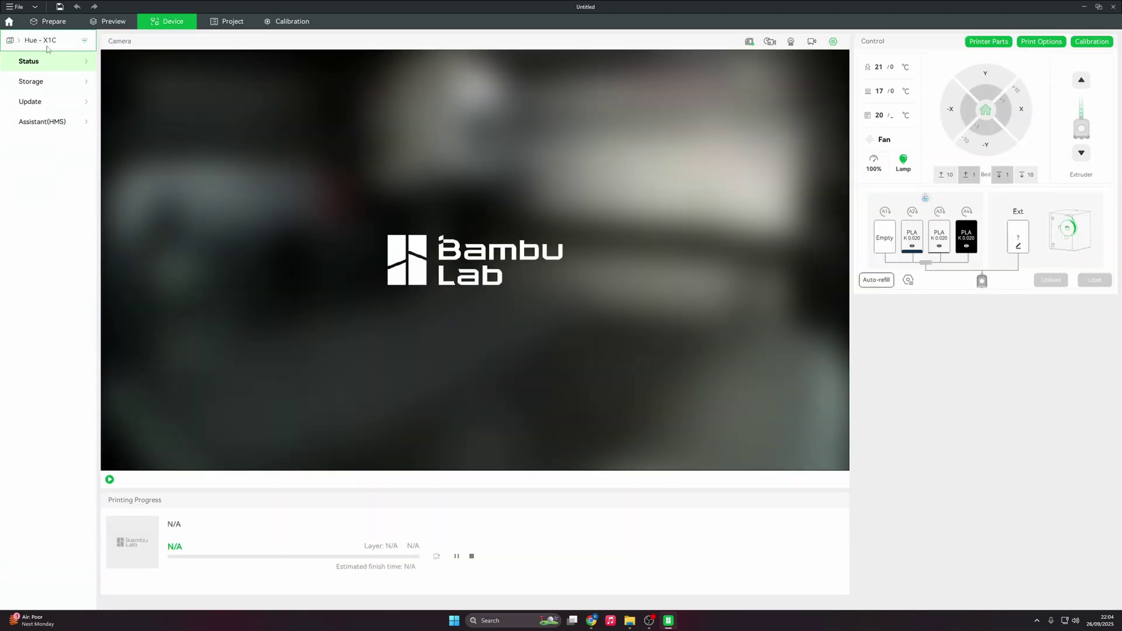
click(35, 46)
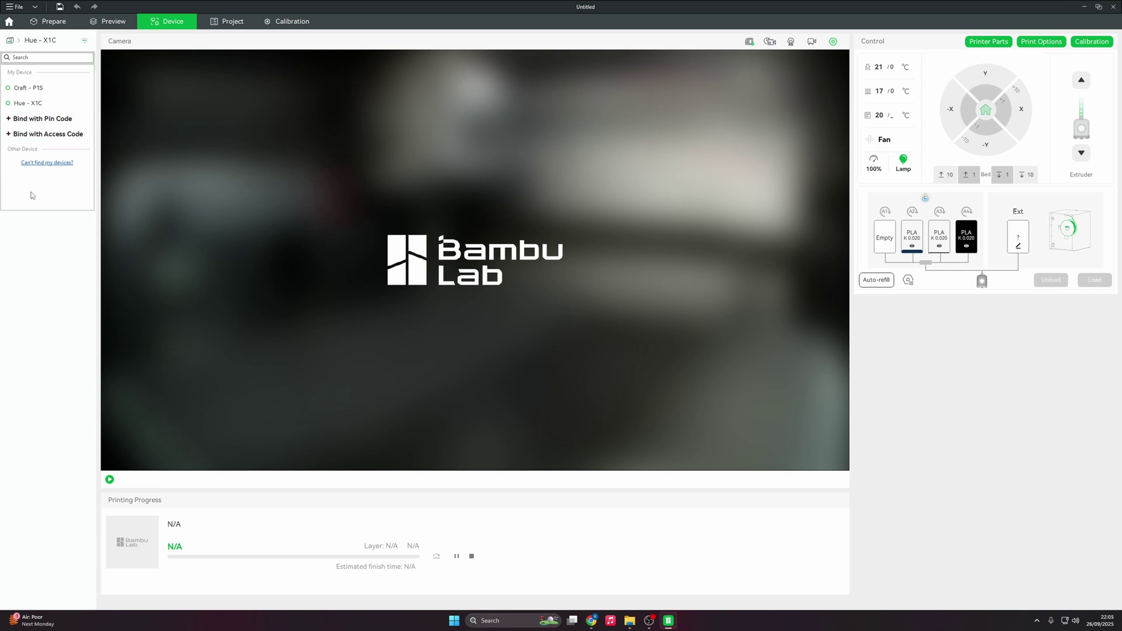
click(51, 244)
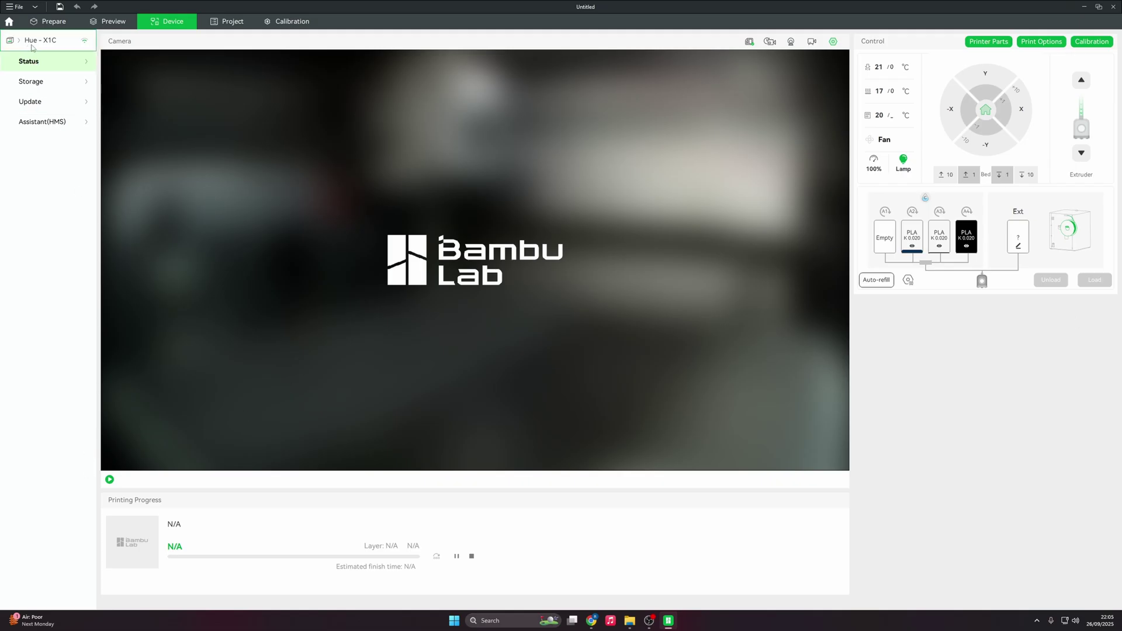
Start the printer's live camera feed and browse its stored model and timelapse files.
click(110, 480)
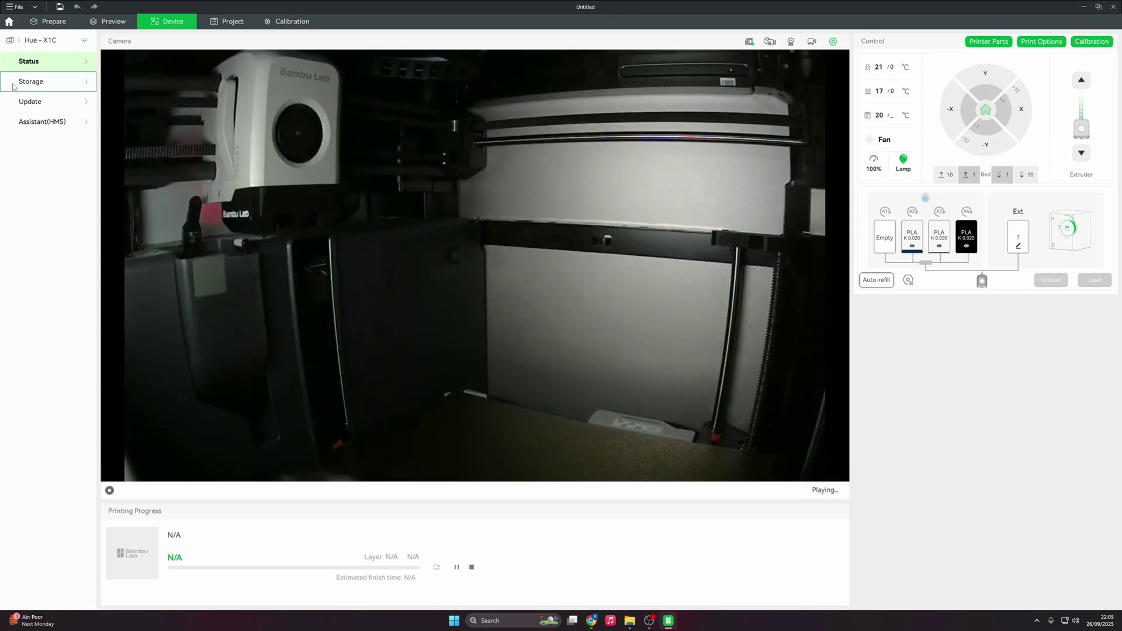
click(37, 87)
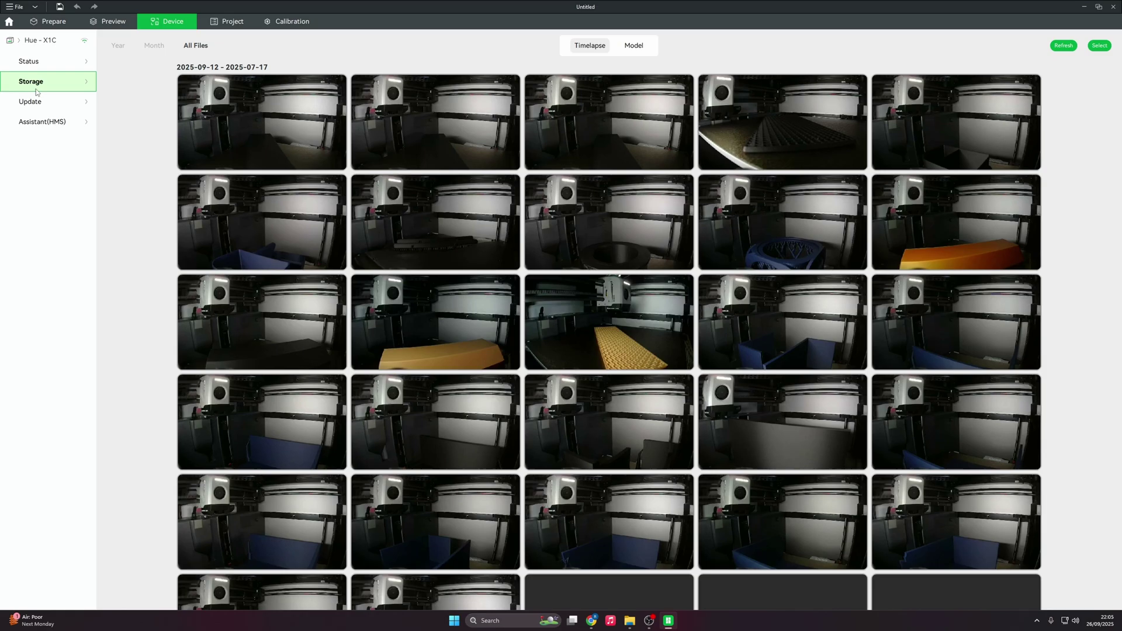
mouse_move(240, 115)
mouse_move(741, 252)
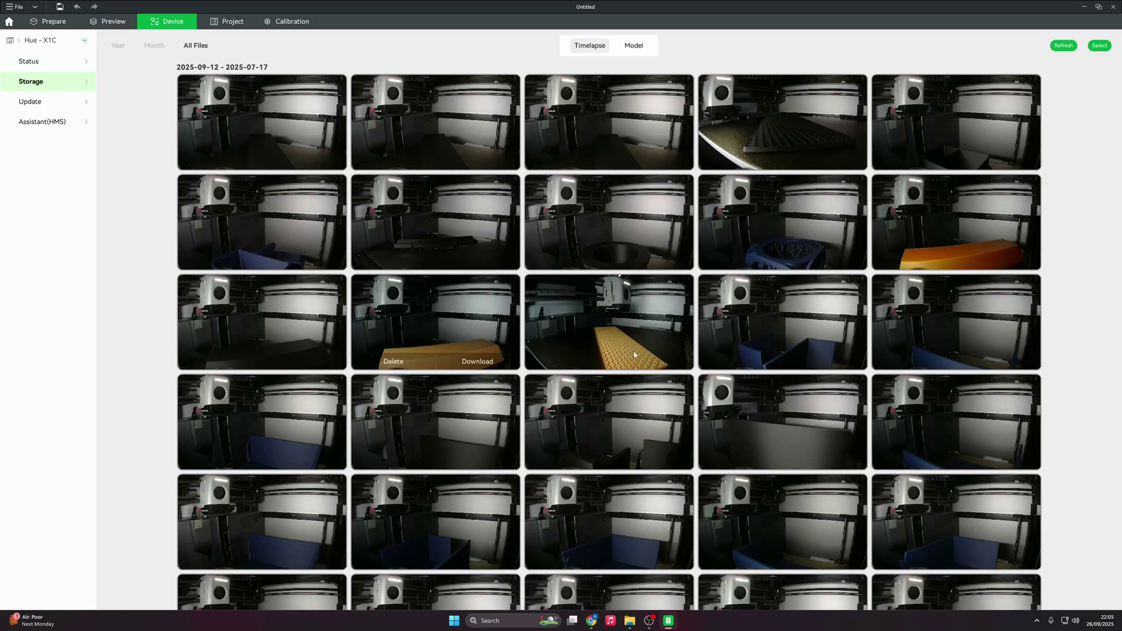
mouse_move(473, 117)
click(633, 45)
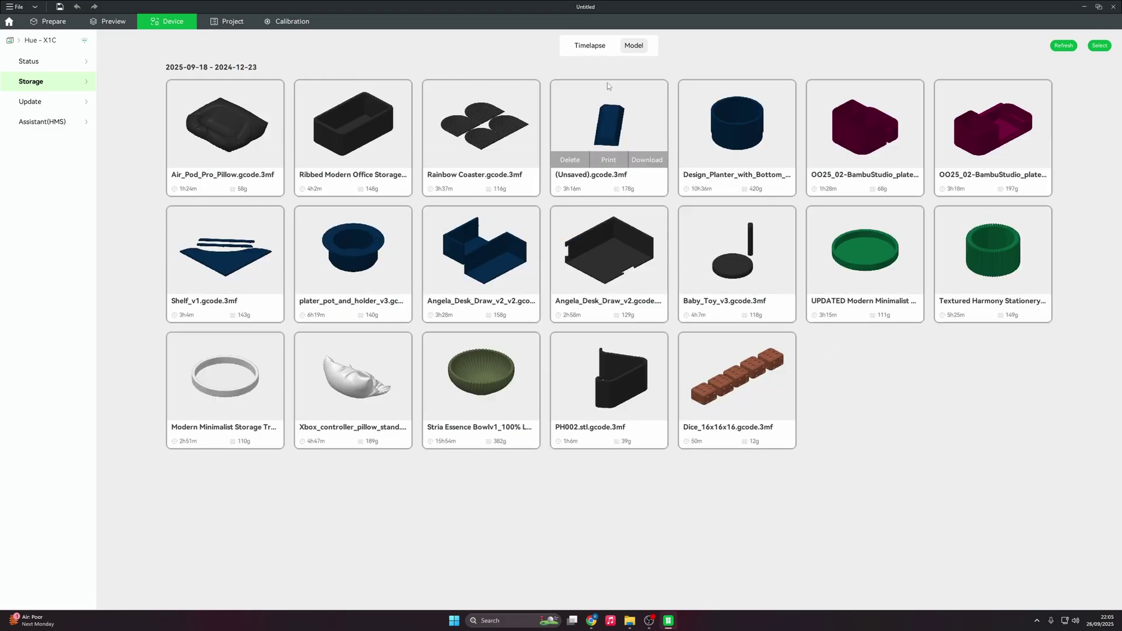
click(591, 45)
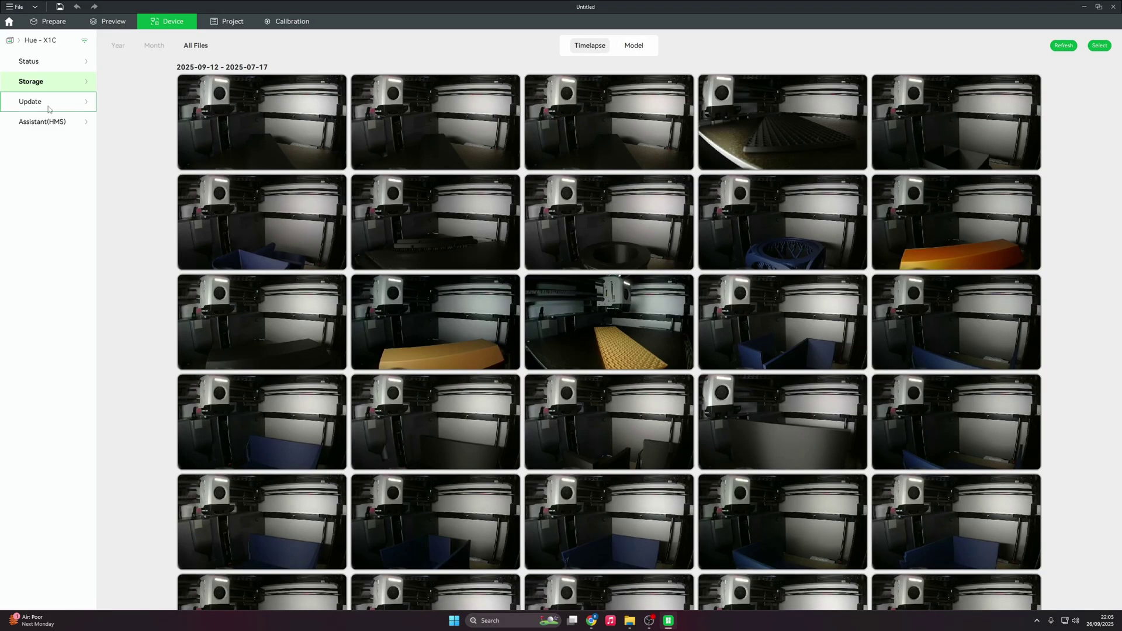
Check the printer and AMS firmware versions and the HMS assistant, then go Home.
click(49, 108)
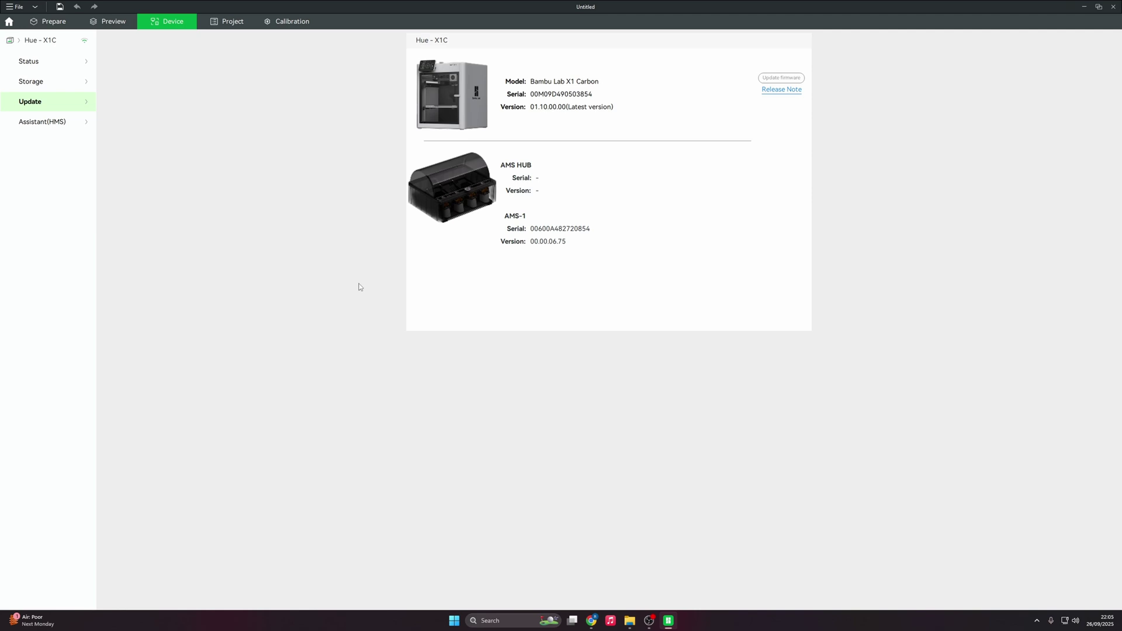
click(47, 122)
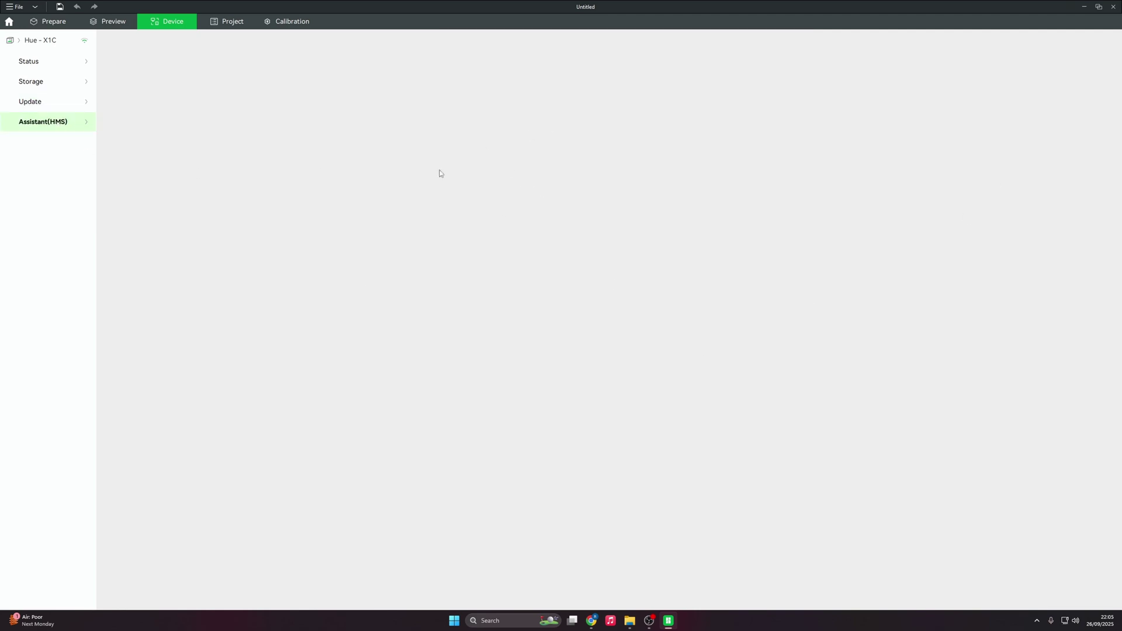
click(9, 21)
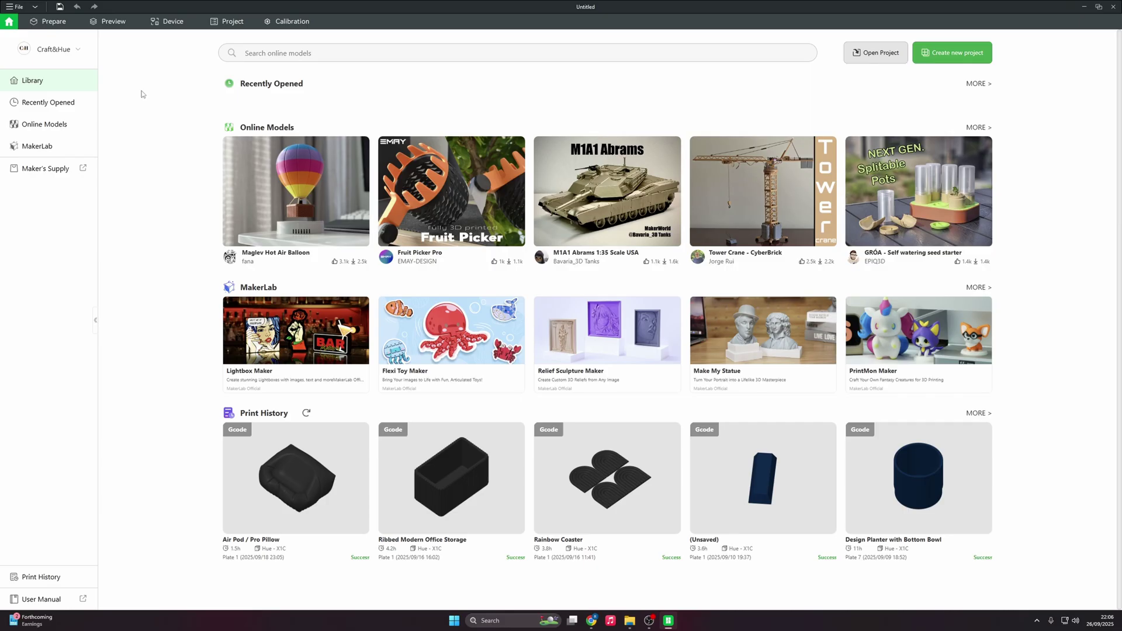
Search MakerWorld online models for 'benchy'.
click(45, 126)
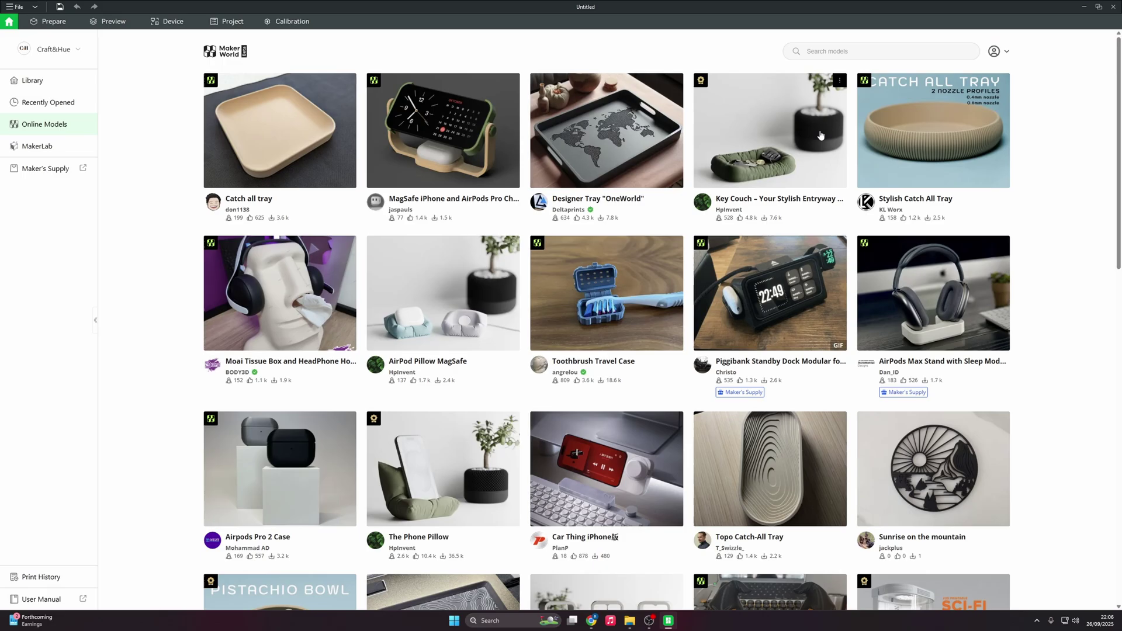
click(825, 52)
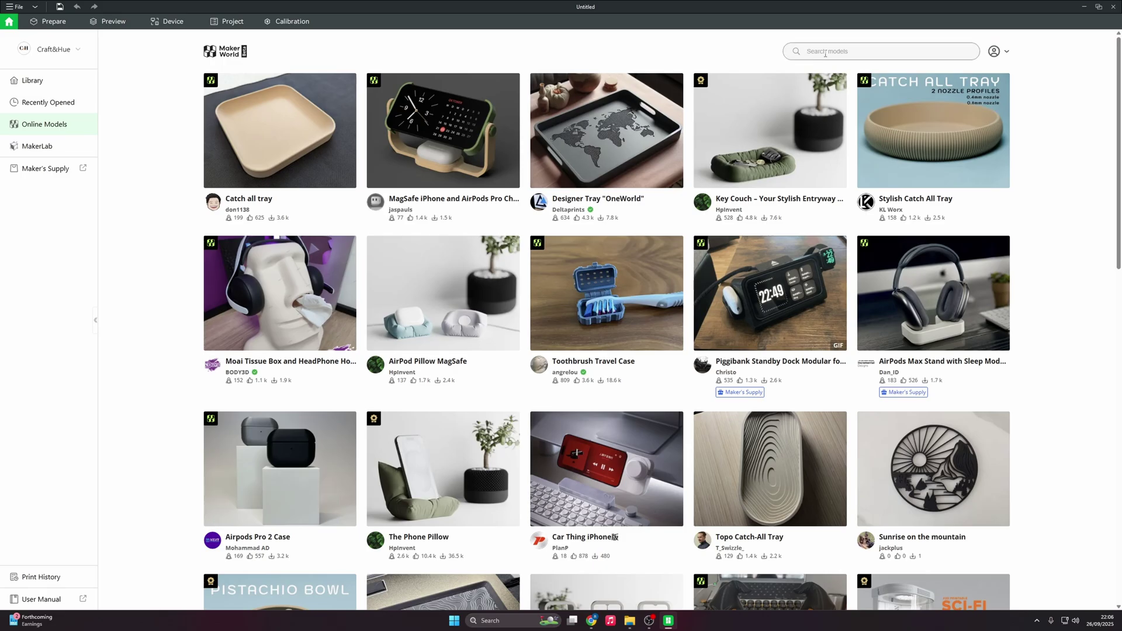
text(benchy)
key(Return)
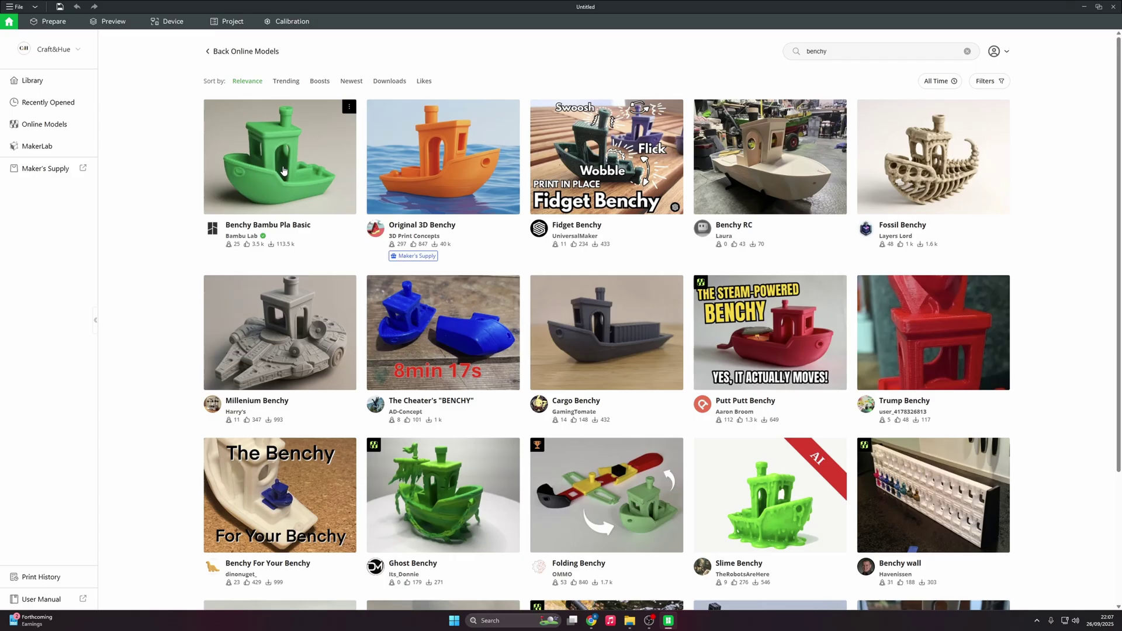
Open the Benchy Bambu Pla Basic details and filter its print profiles to X1 Carbon.
click(282, 170)
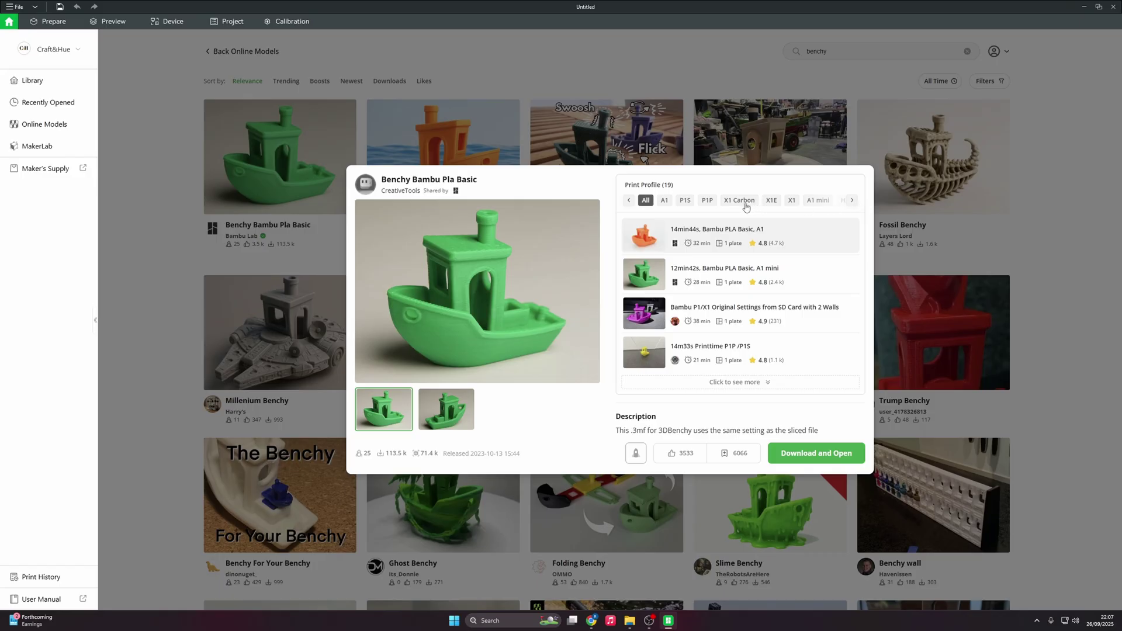
click(742, 201)
mouse_move(651, 248)
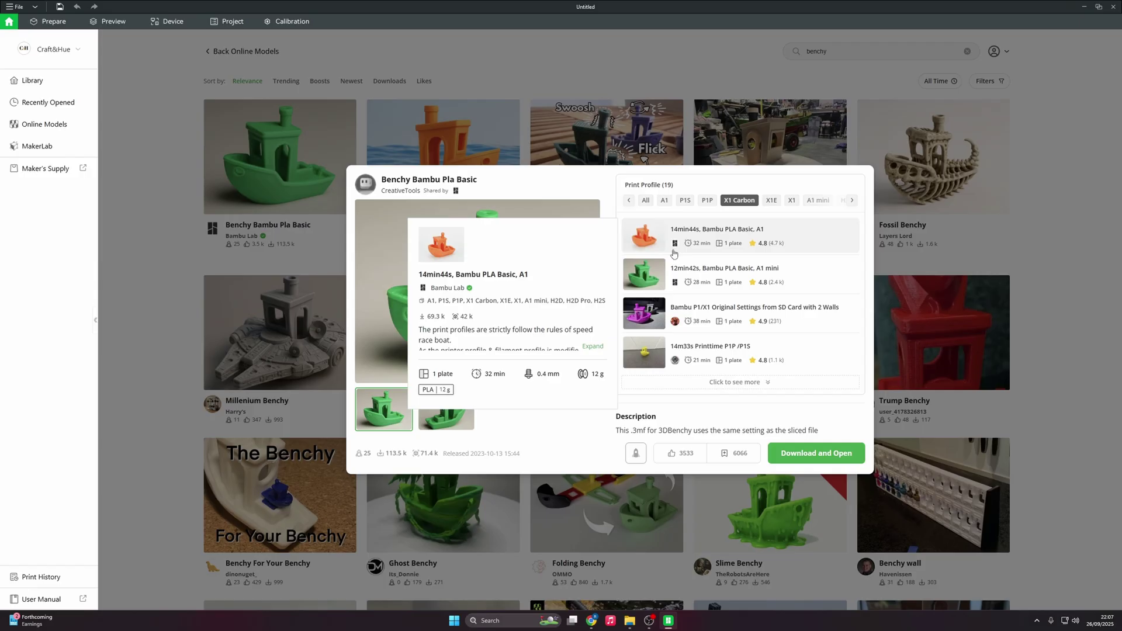
scroll(672, 248, down, 1)
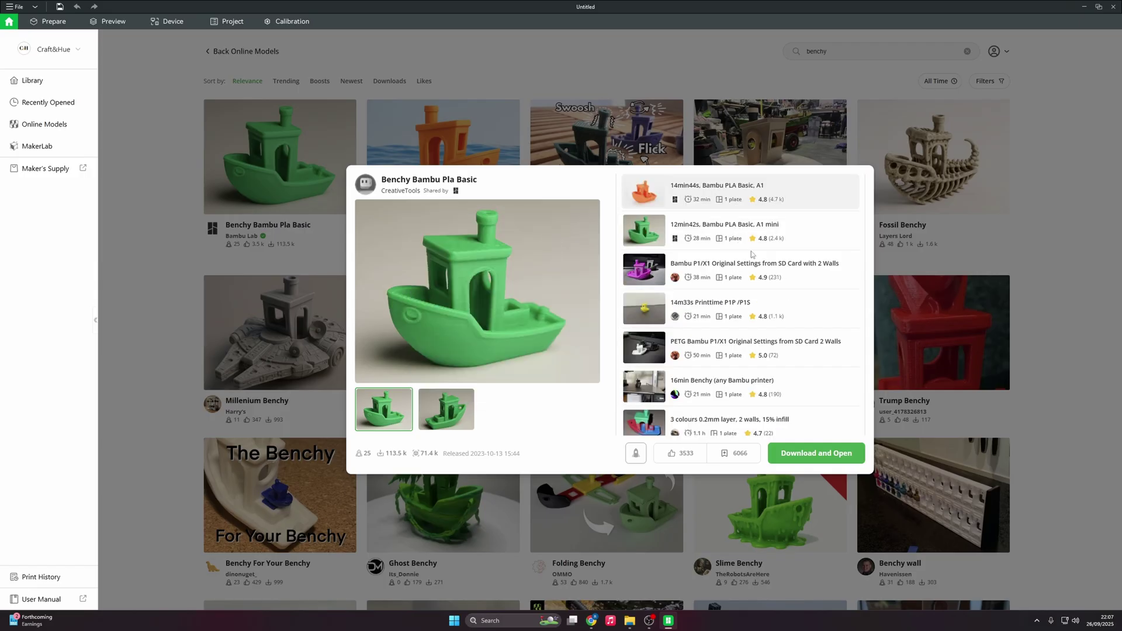
scroll(752, 254, up, 1)
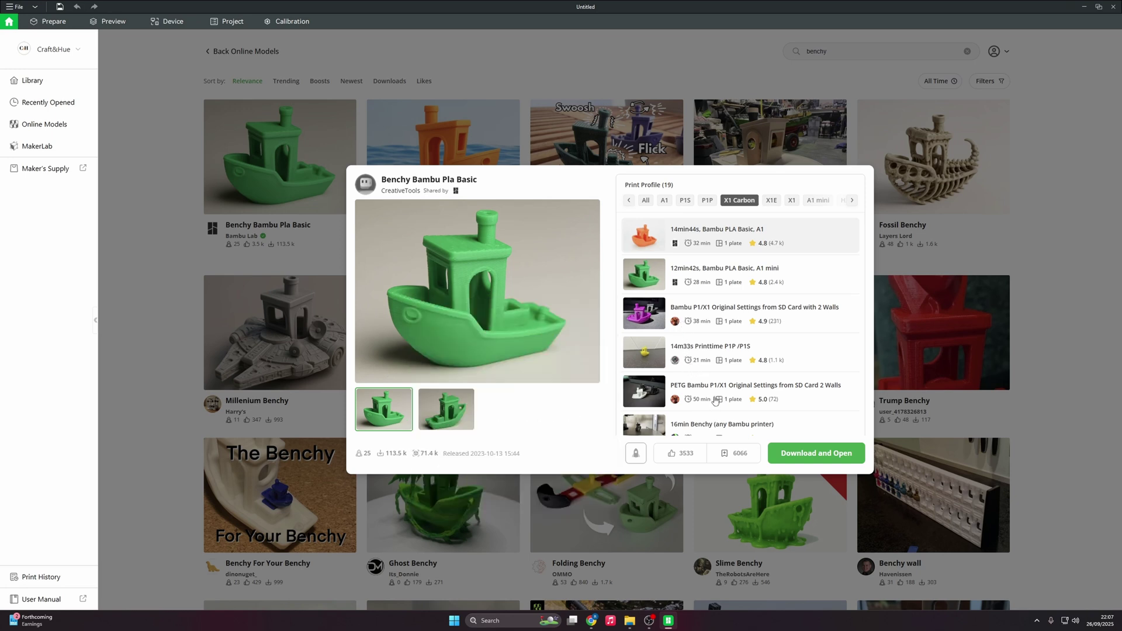
Scroll through the model's list of 19 print profiles.
scroll(714, 401, down, 3)
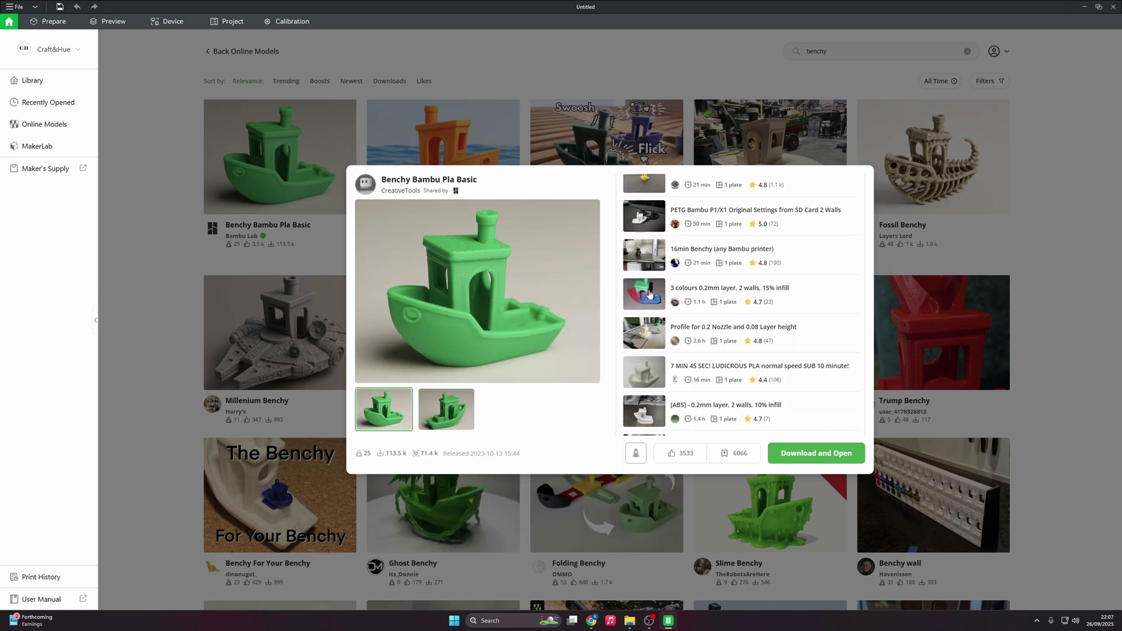
mouse_move(650, 294)
scroll(721, 318, down, 1)
mouse_move(723, 319)
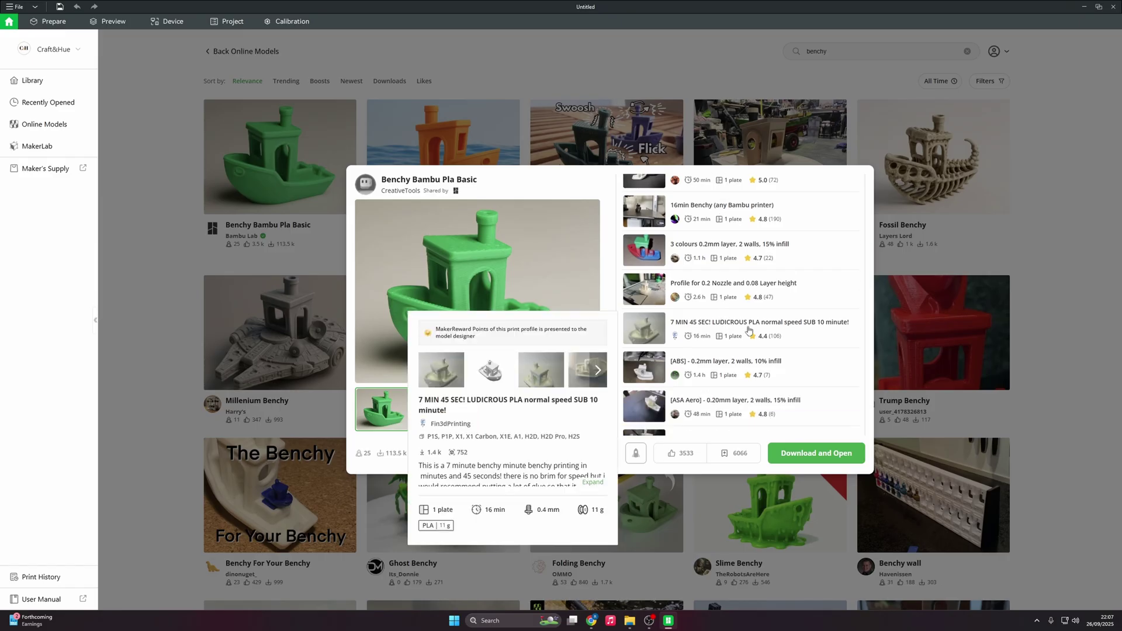
scroll(766, 333, up, 1)
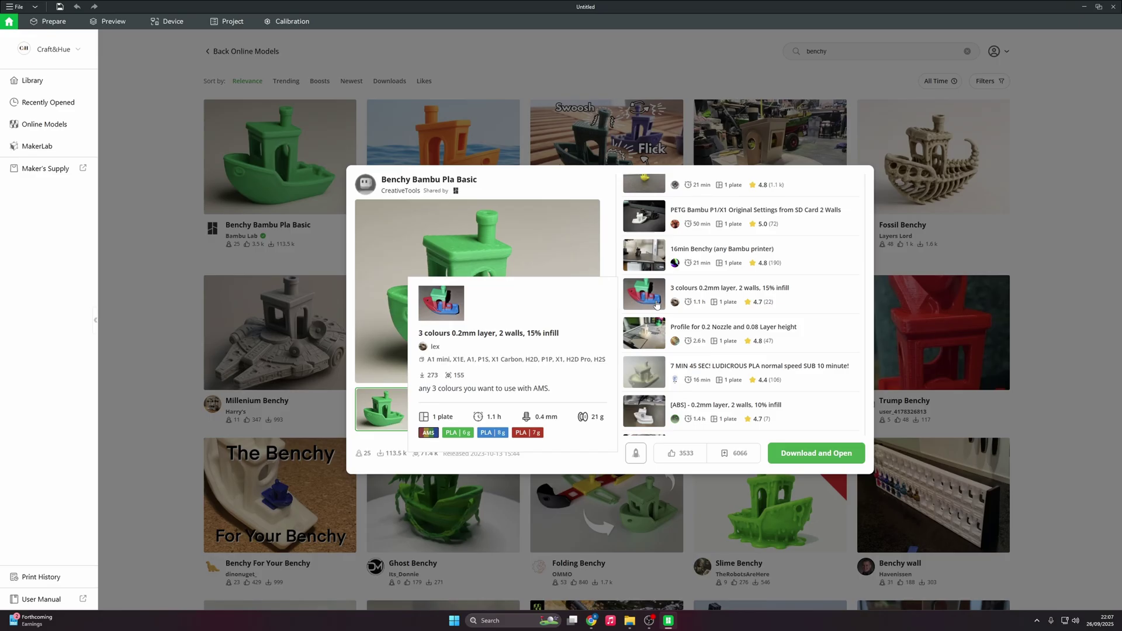
scroll(656, 304, up, 1)
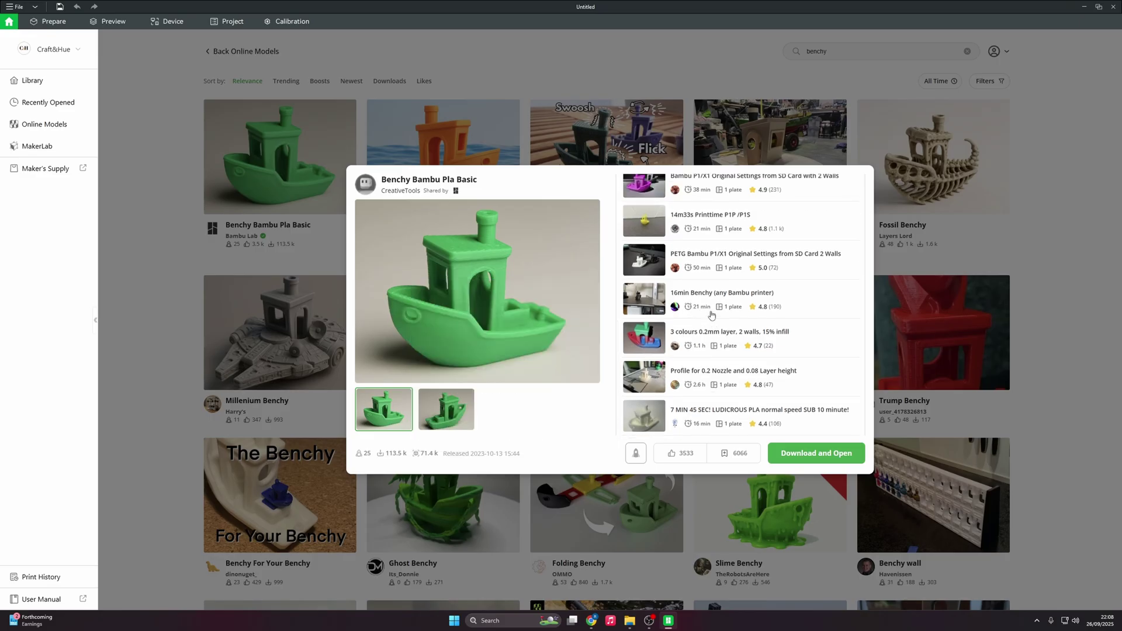
mouse_move(654, 268)
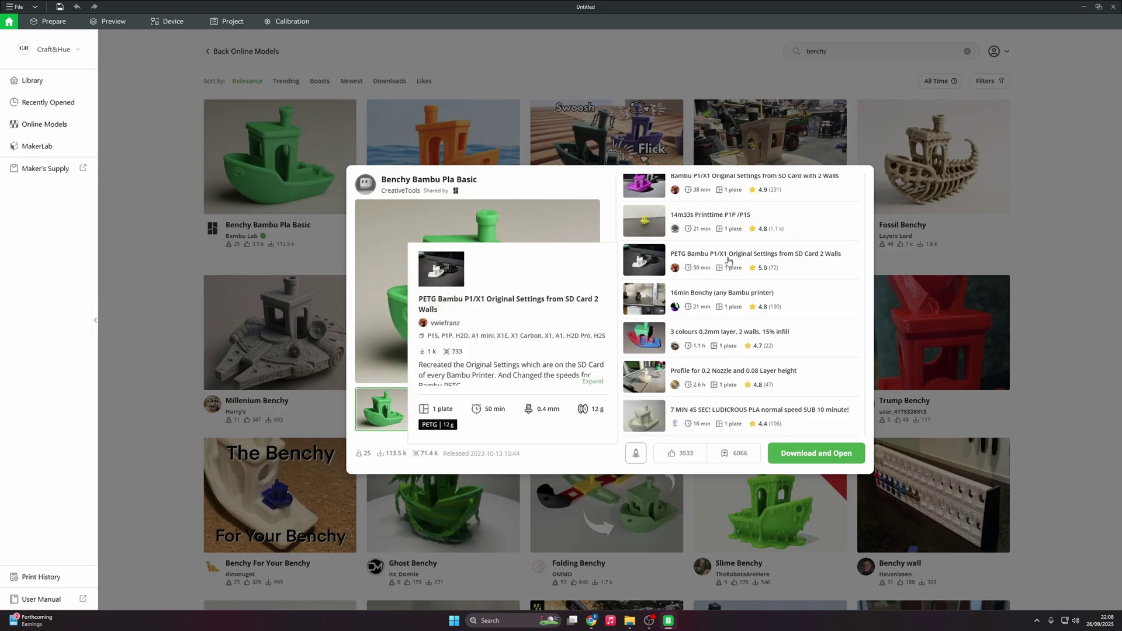
scroll(764, 292, up, 1)
scroll(765, 292, up, 3)
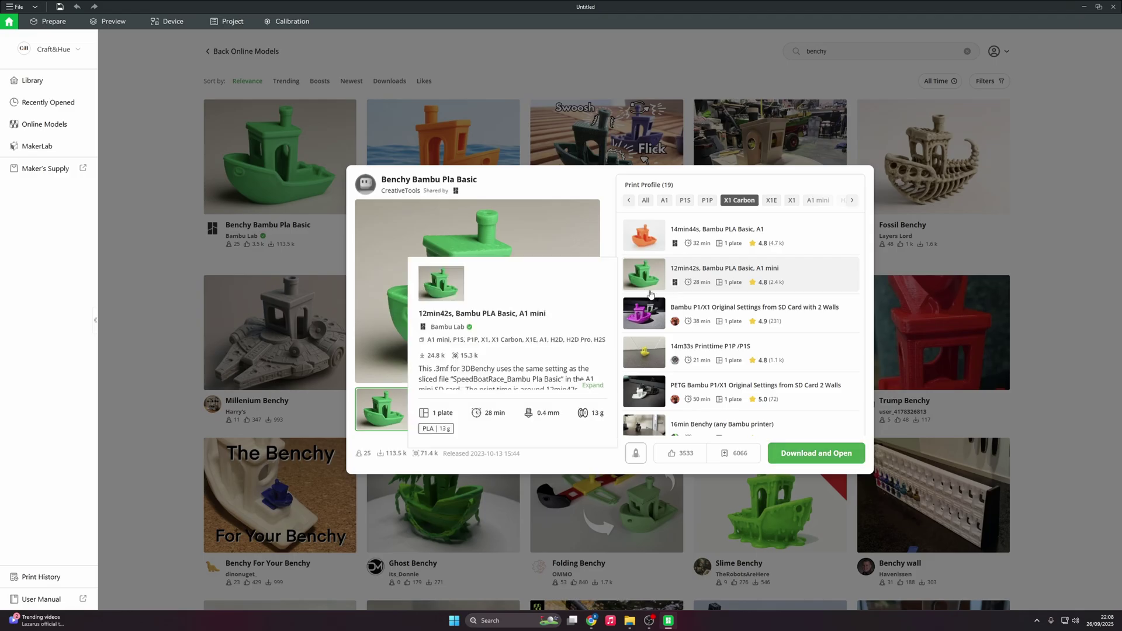
Download the Benchy project and switch it to Bambu Lab X1 Carbon without saving A1 mini changes.
click(843, 460)
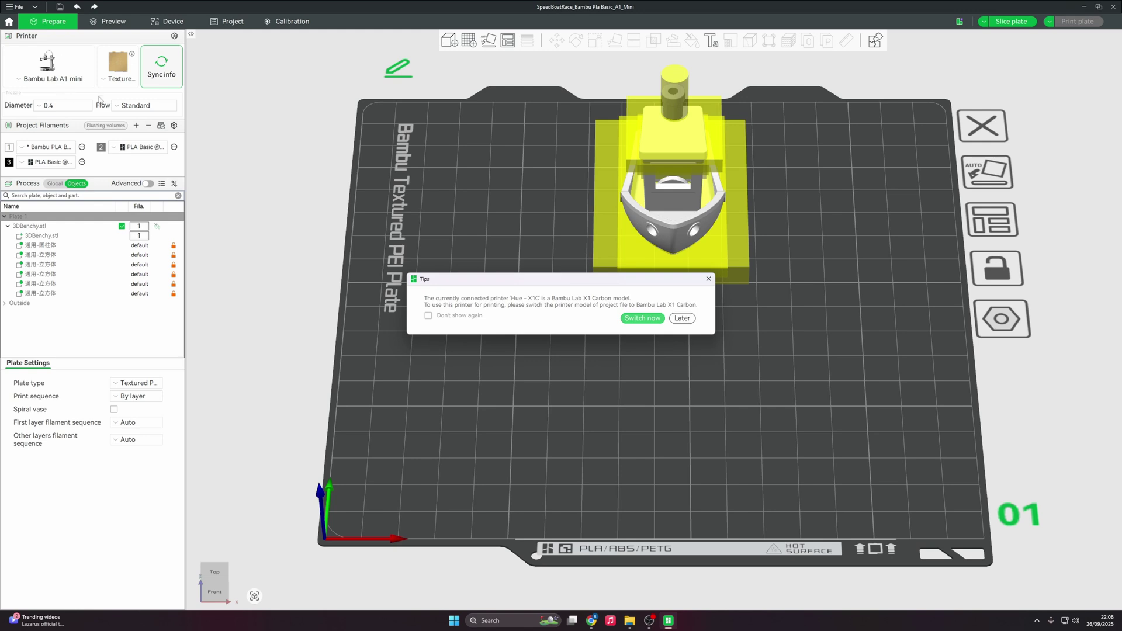
click(638, 320)
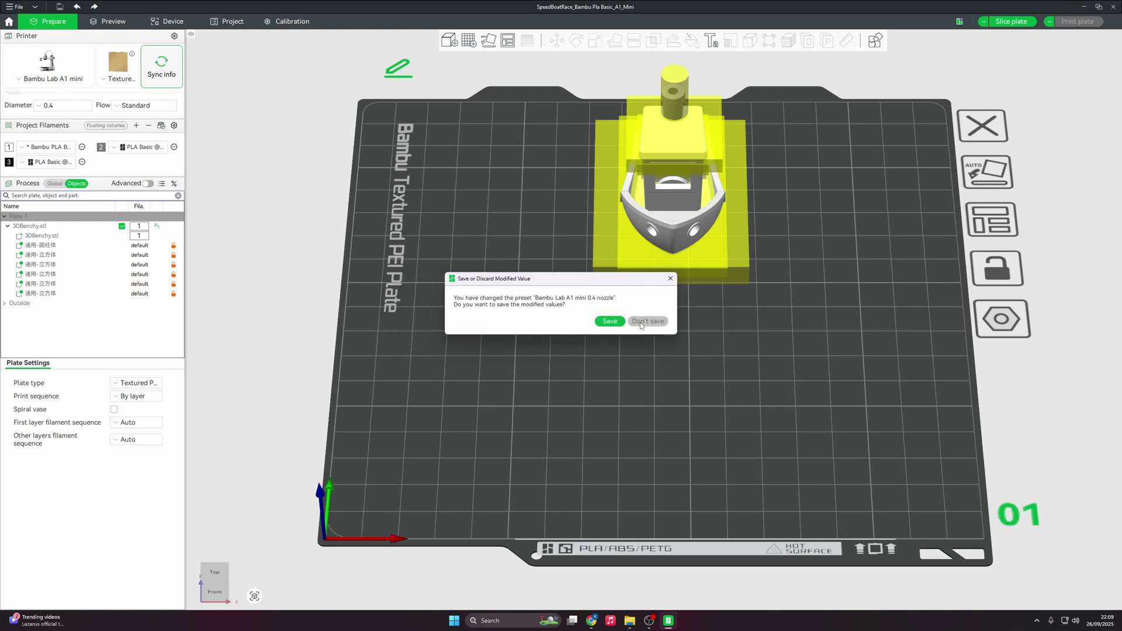
click(641, 322)
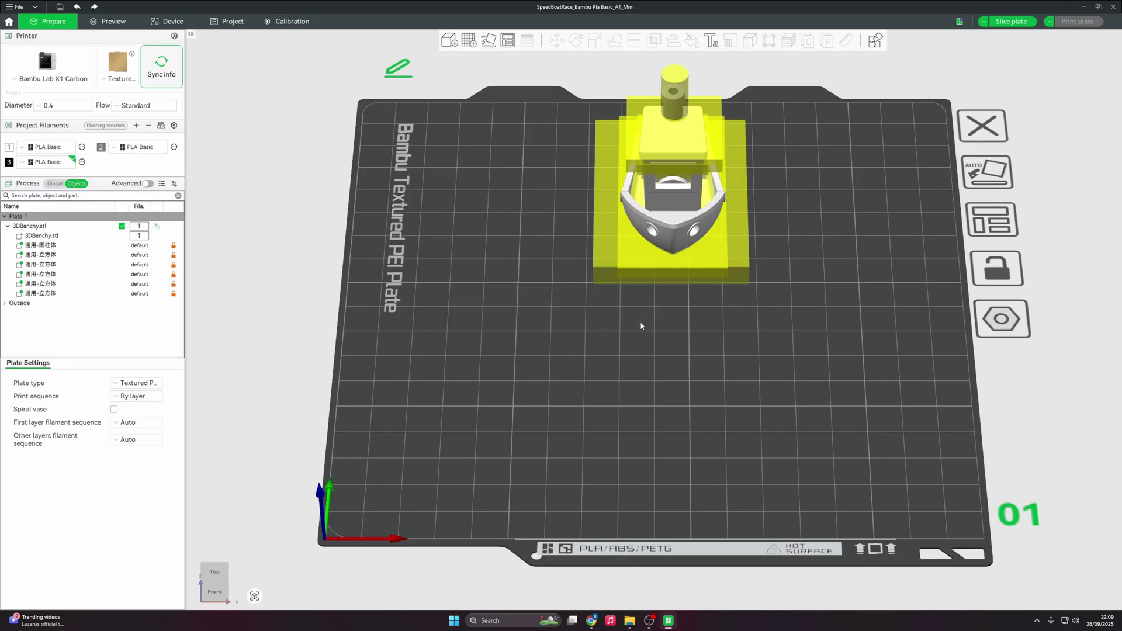
Orbit and zoom the 3D view to inspect the SpeedBoatRace Benchy on the plate.
drag(687, 233, 707, 251)
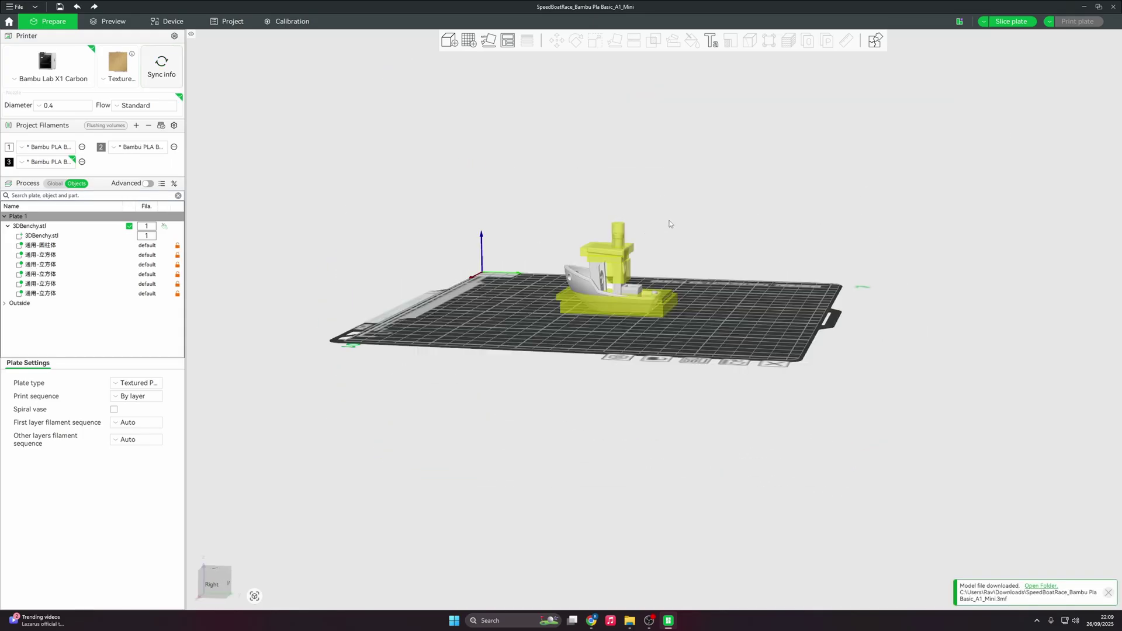
scroll(715, 261, up, 6)
drag(771, 296, 796, 298)
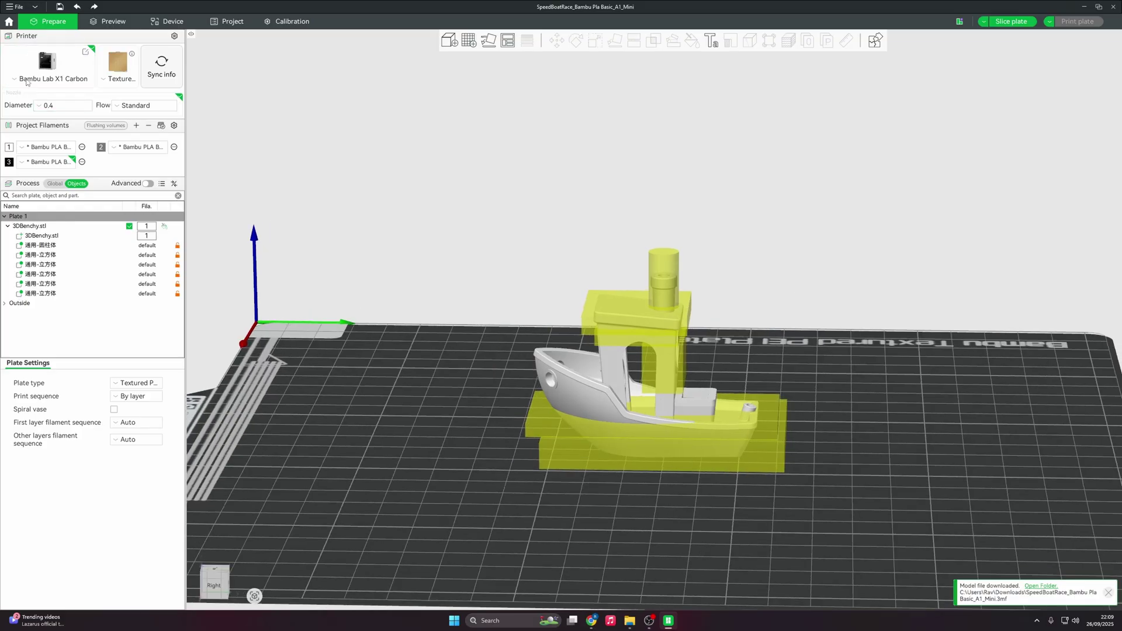
scroll(548, 207, down, 2)
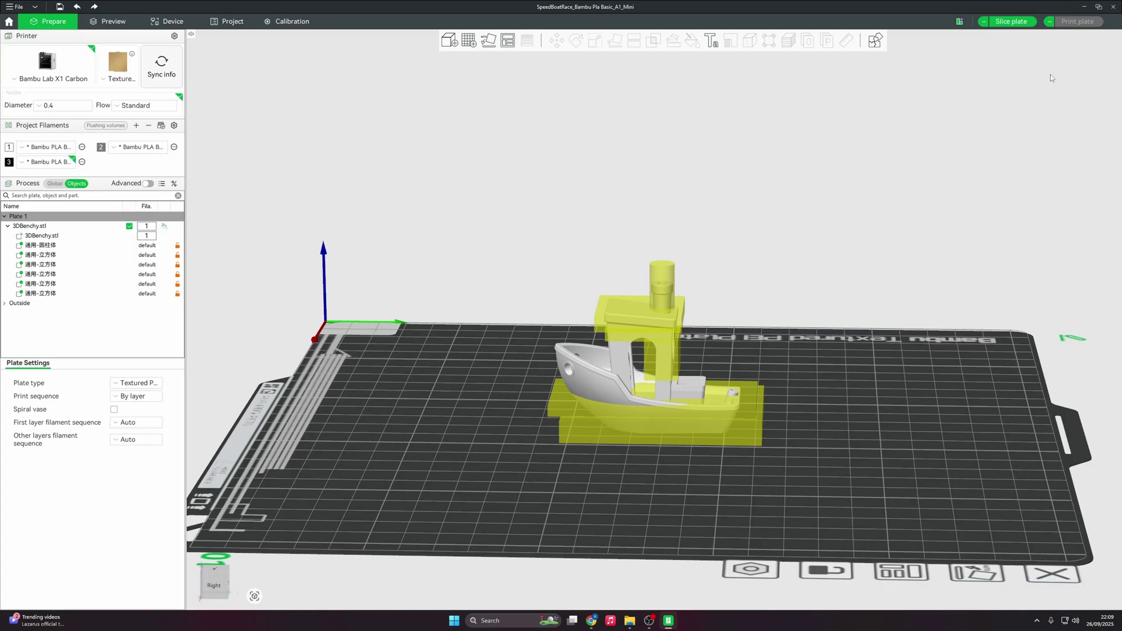
Slice the plate and turn the preview so the Benchy faces forward.
click(1004, 22)
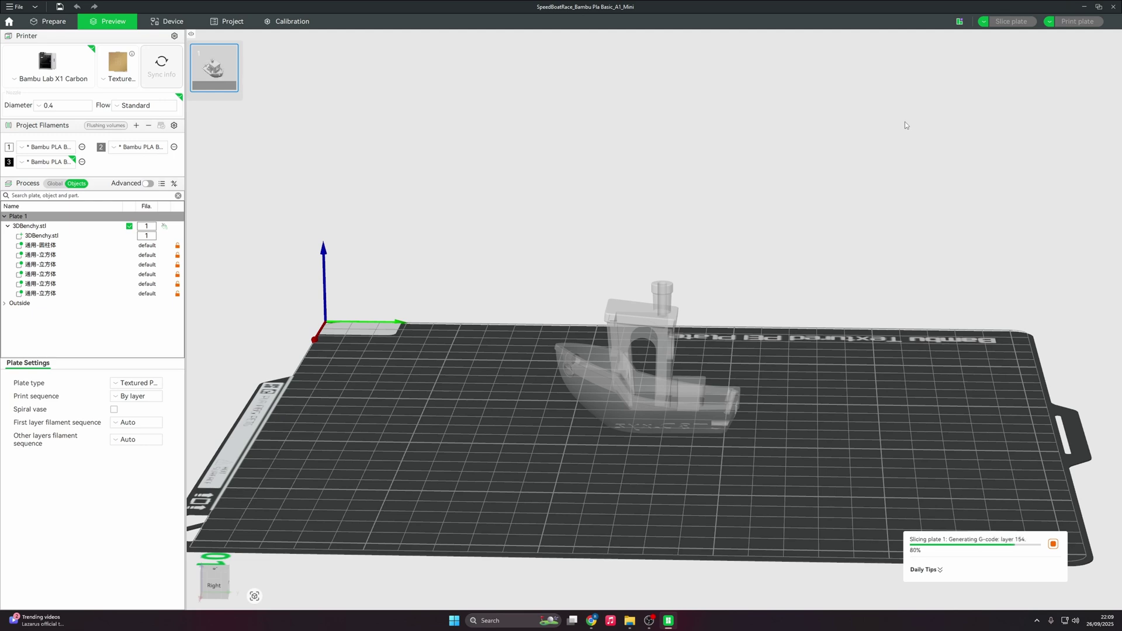
scroll(693, 226, up, 2)
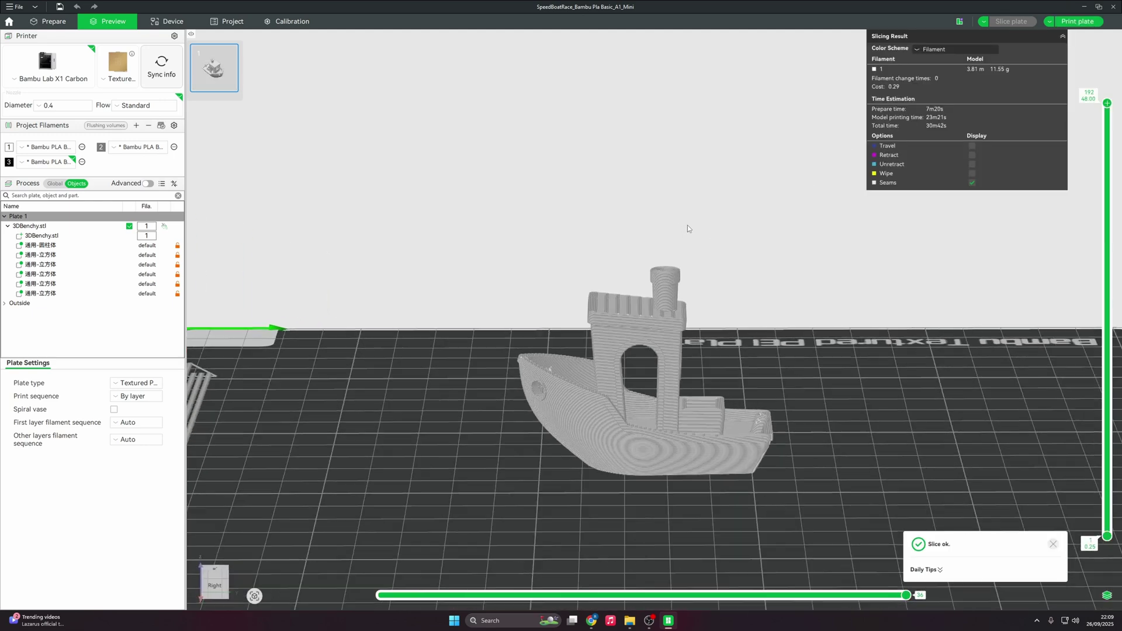
mouse_move(688, 226)
mouse_down()
mouse_move(706, 233)
mouse_move(689, 231)
mouse_up()
scroll(706, 233, up, 3)
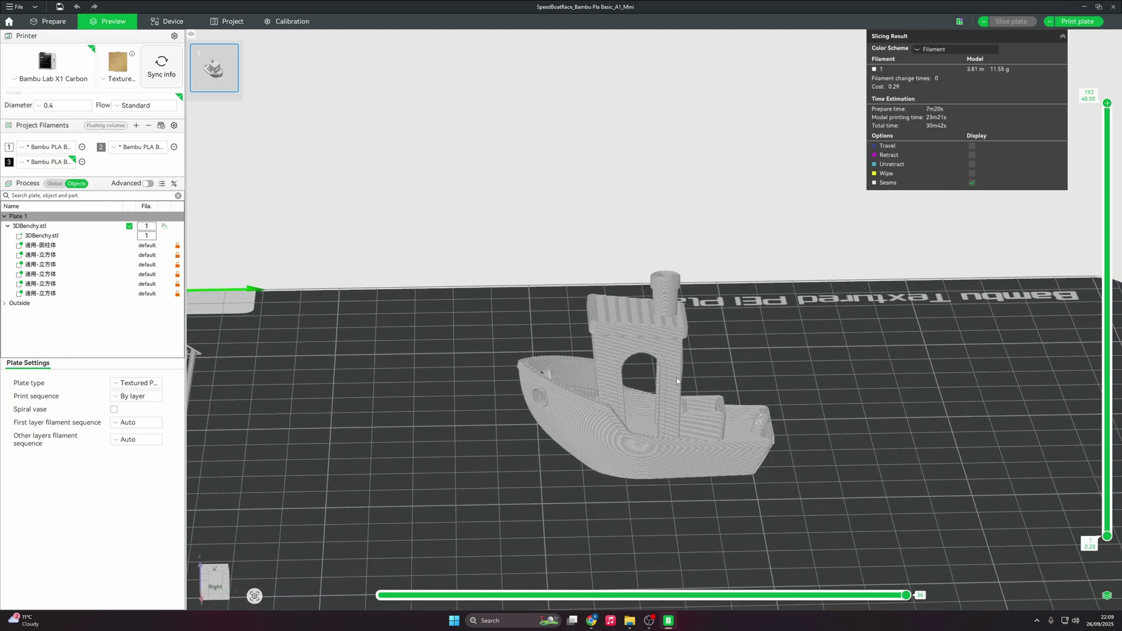
Colour the preview by Line Type and inspect it with layers trimmed to 183.
click(956, 49)
click(956, 70)
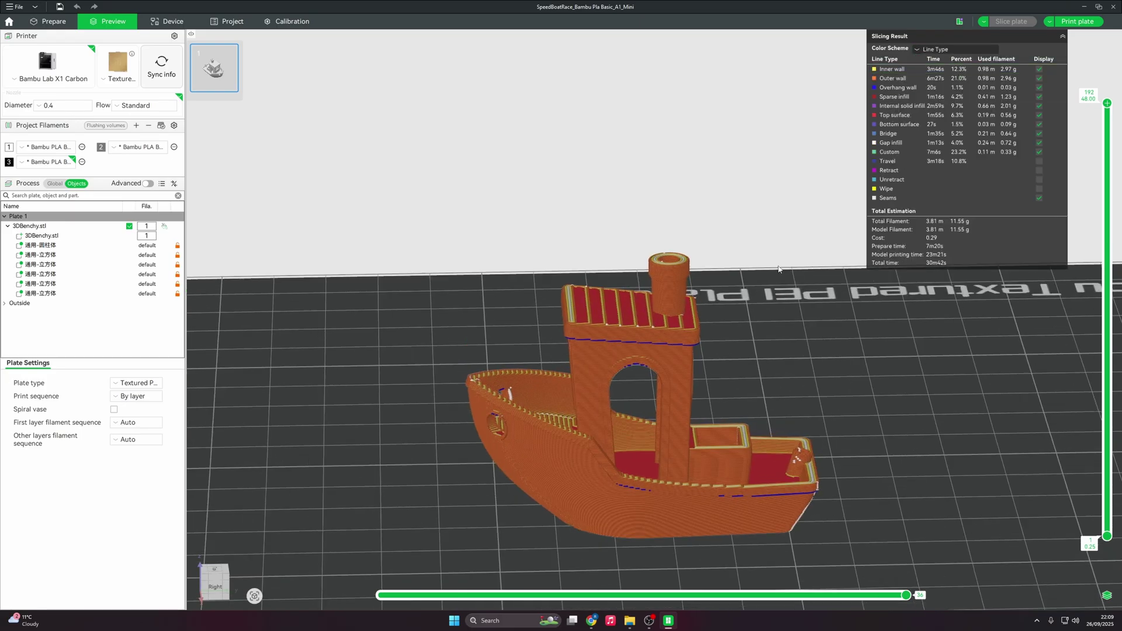
drag(832, 258, 790, 288)
right_drag(765, 326, 694, 199)
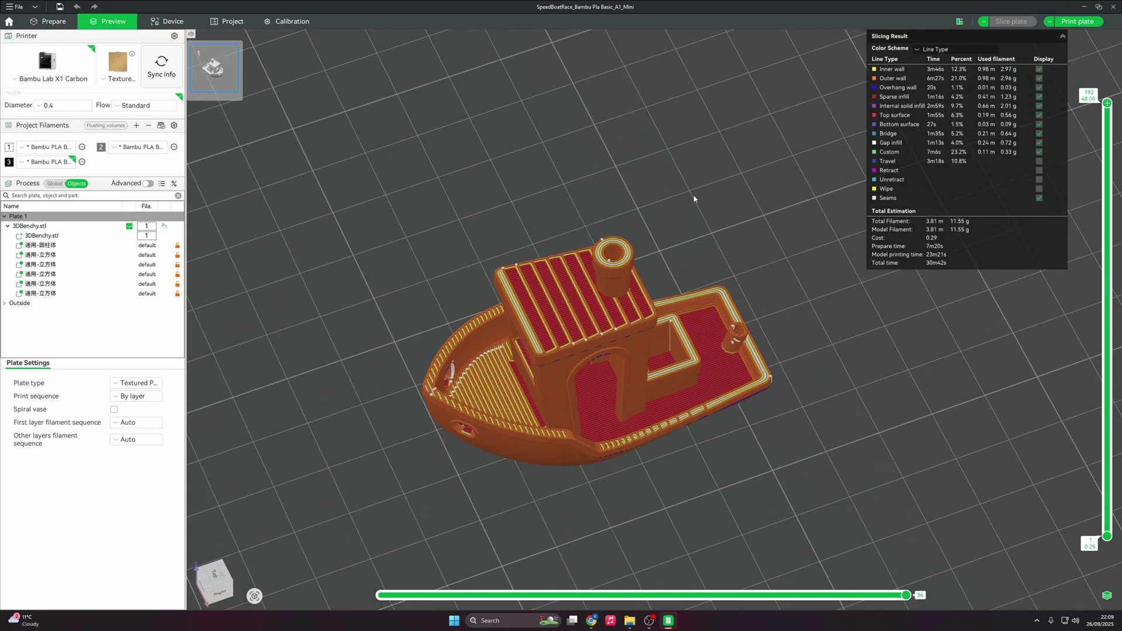
drag(1107, 103, 1070, 95)
drag(704, 191, 667, 210)
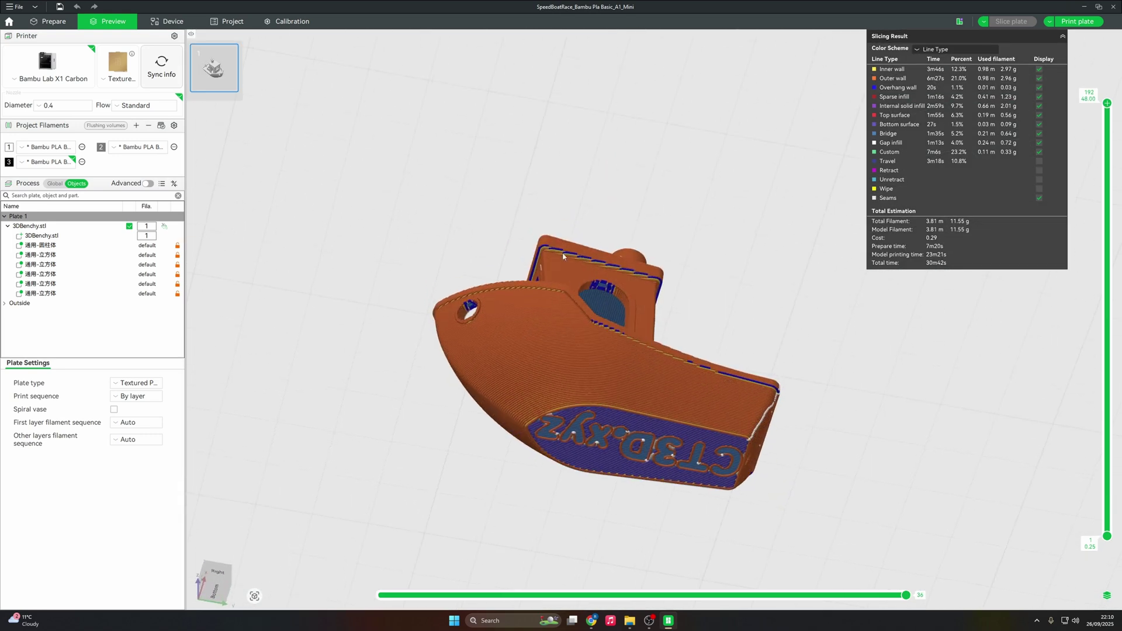
drag(705, 230, 693, 276)
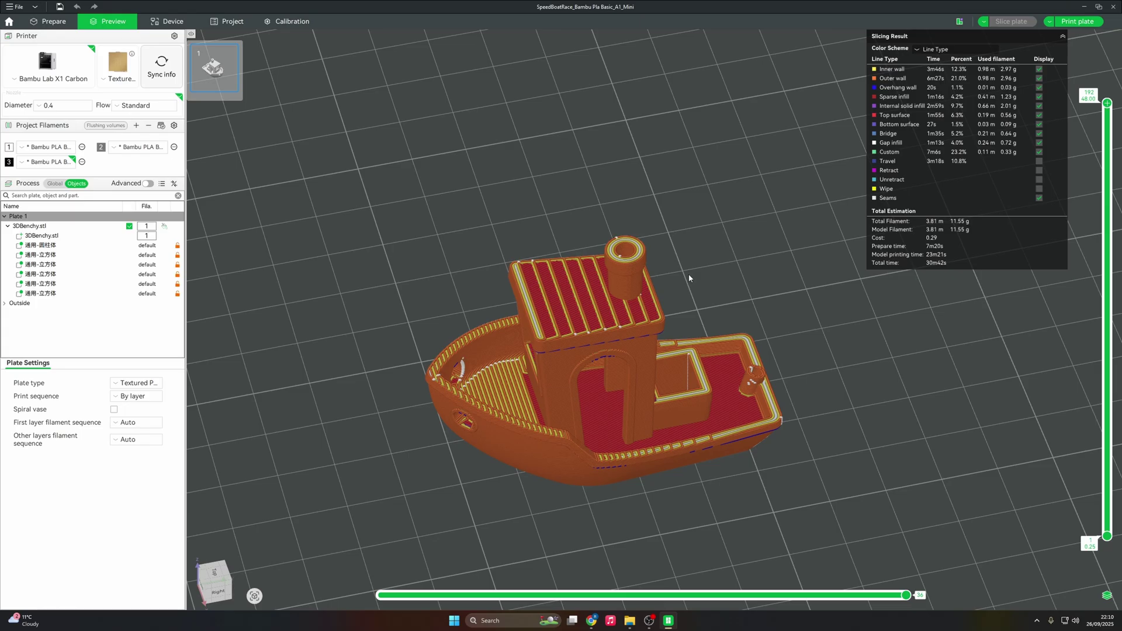
Hide and restore the inner and outer walls in the line-type preview.
scroll(645, 255, down, 2)
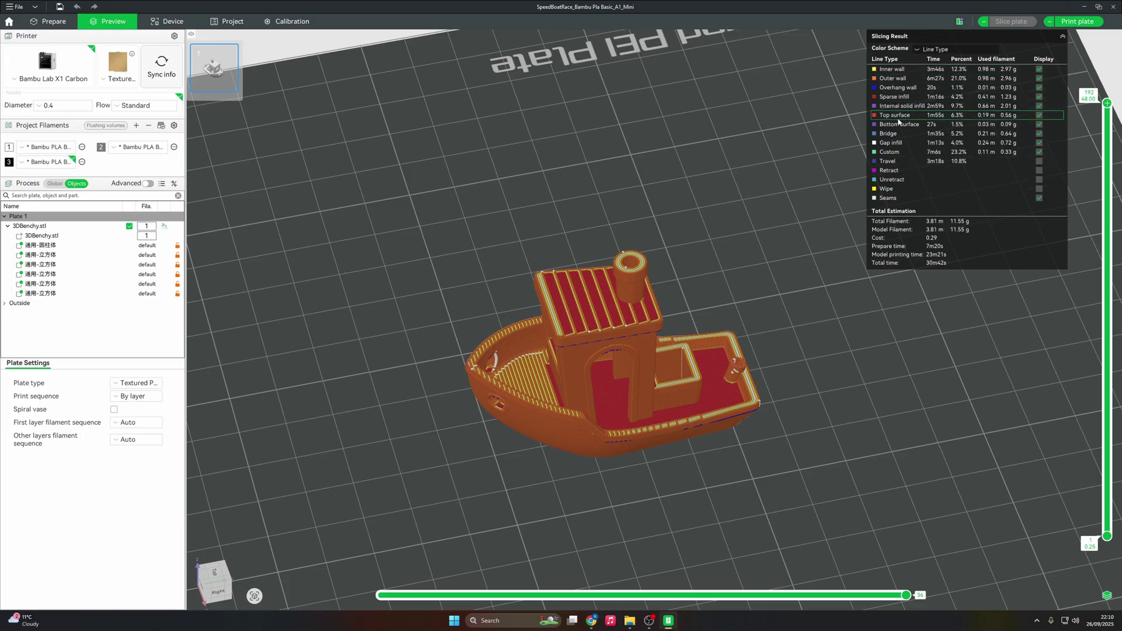
click(892, 71)
click(892, 70)
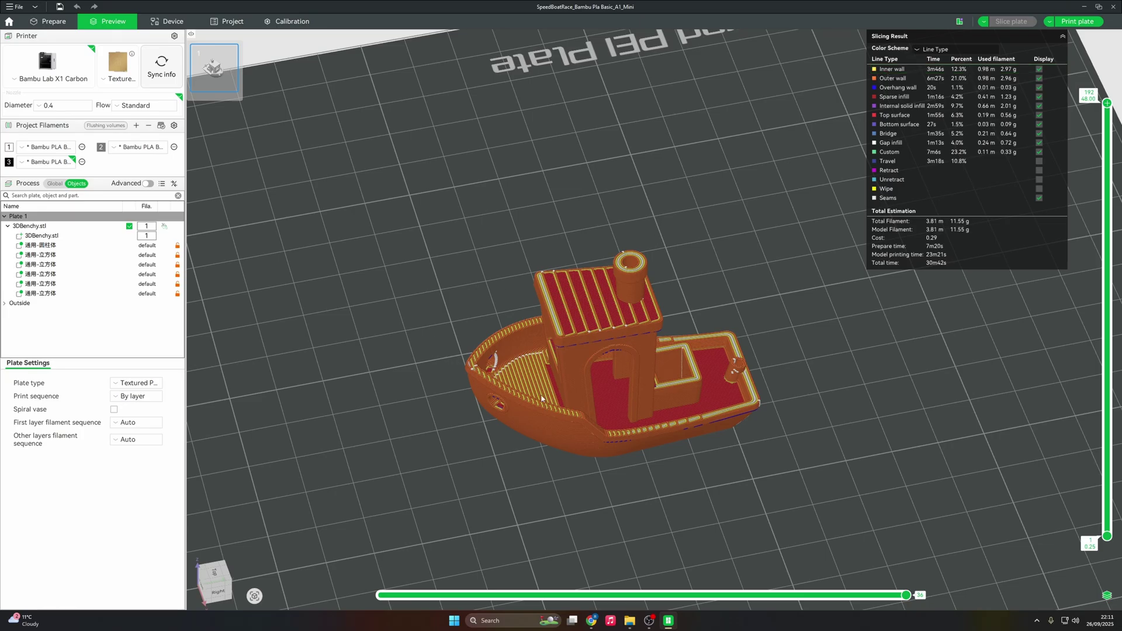
click(886, 80)
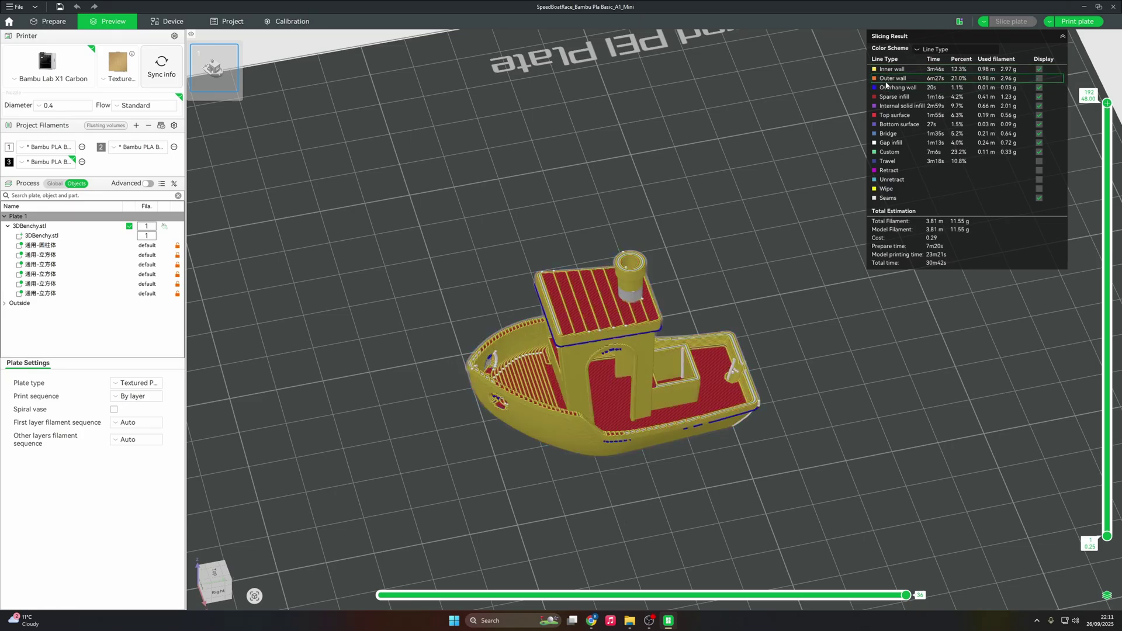
click(886, 81)
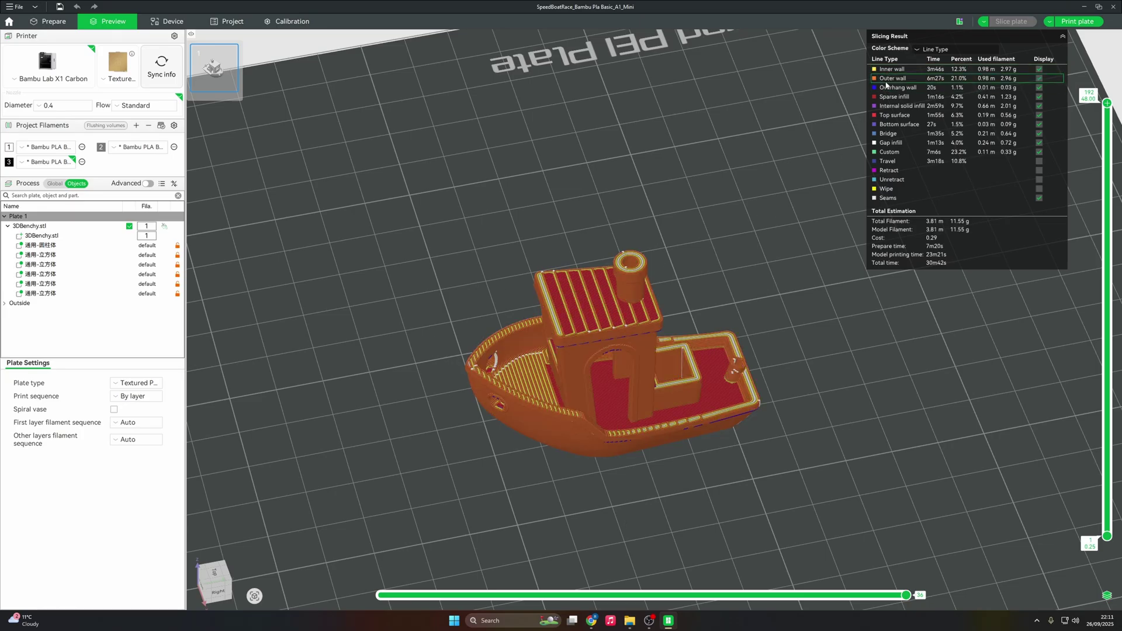
Tick Travel in the Slicing Result legend to display travel moves.
click(892, 164)
scroll(766, 337, down, 5)
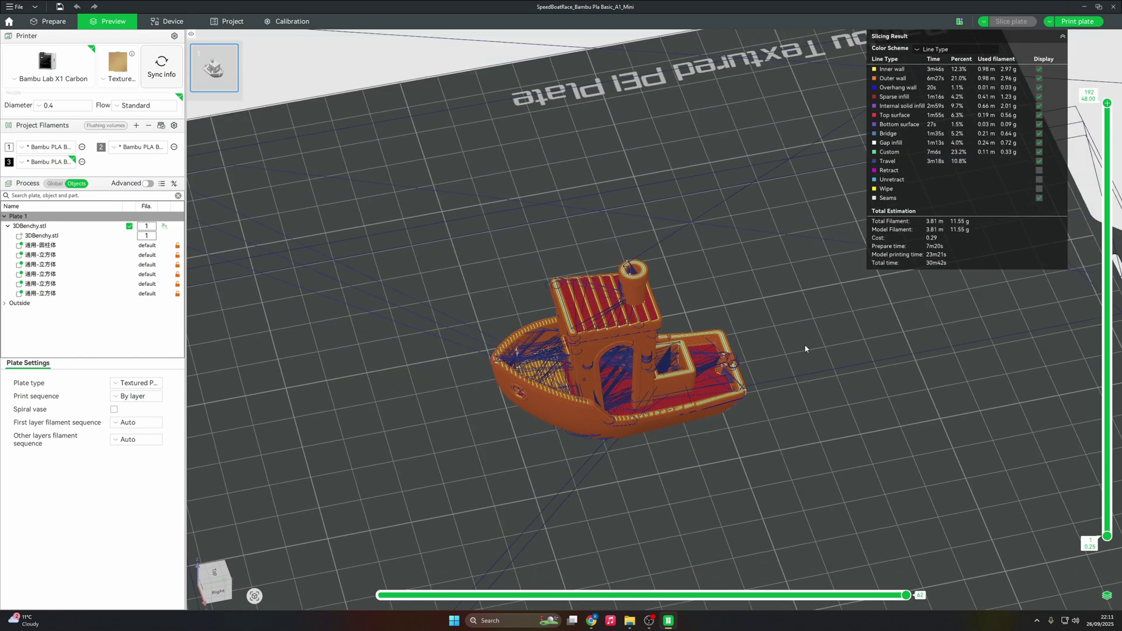
scroll(662, 329, up, 1)
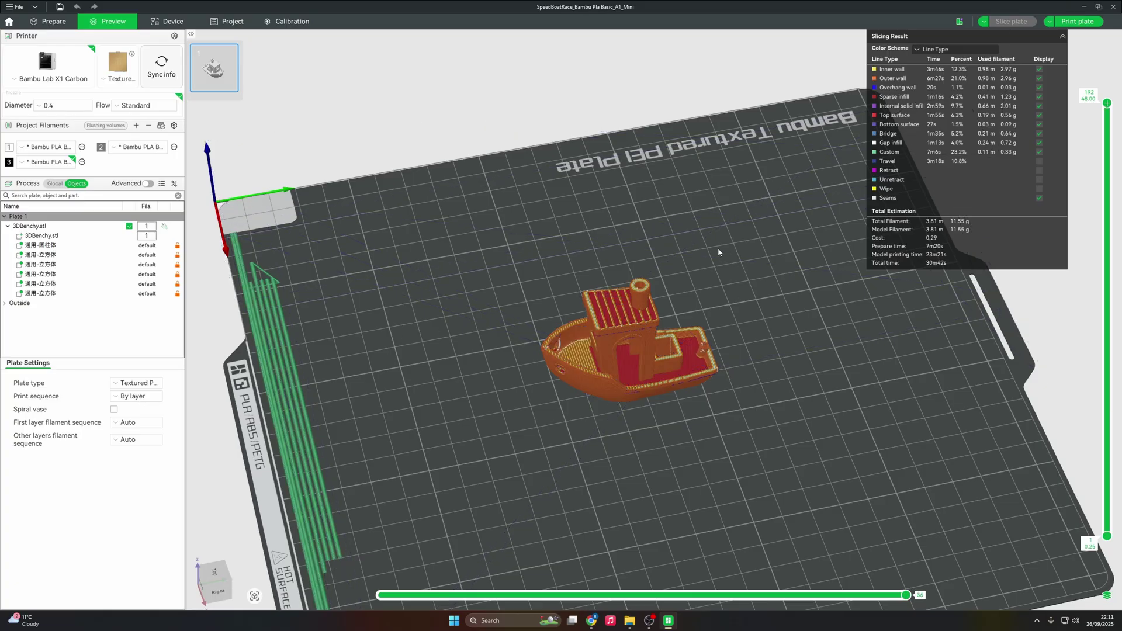
scroll(718, 248, up, 1)
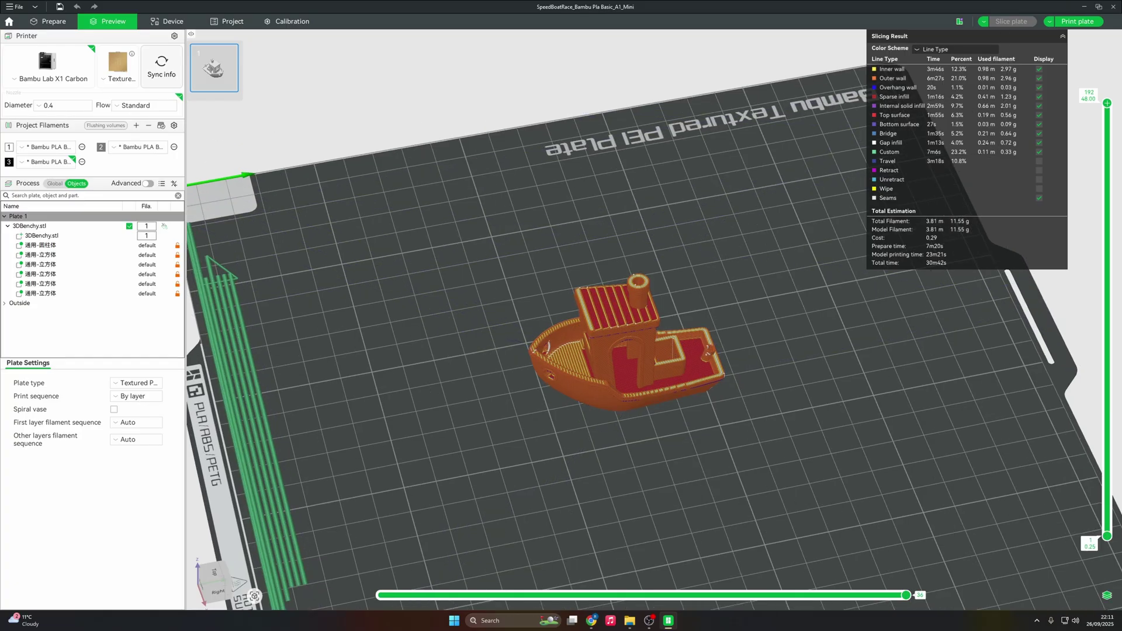
click(1091, 23)
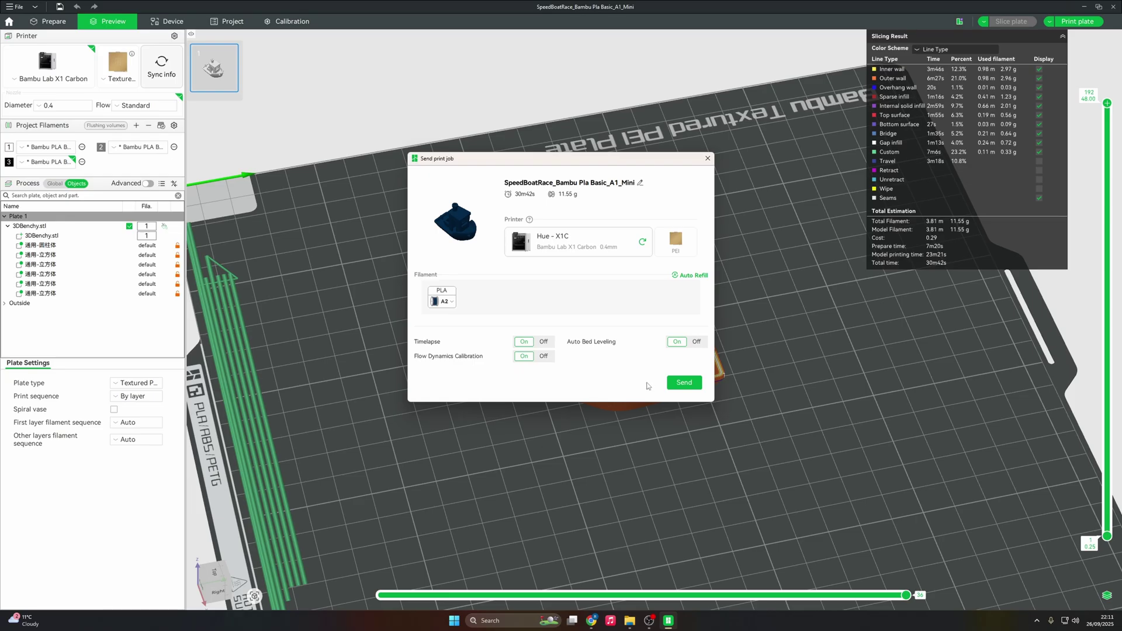
click(444, 301)
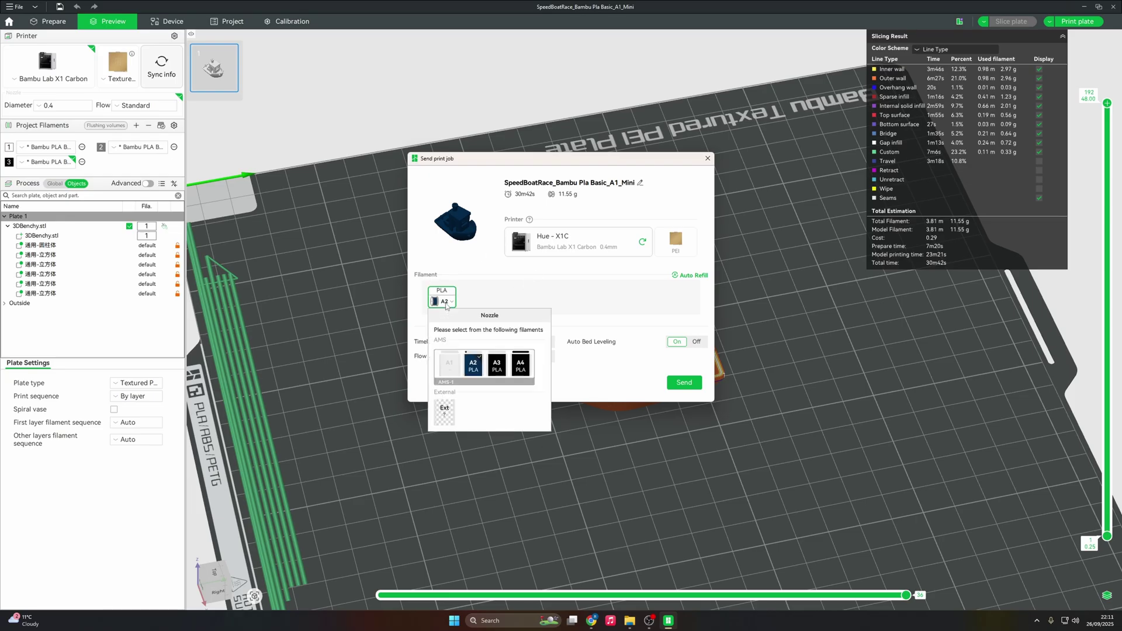
click(499, 369)
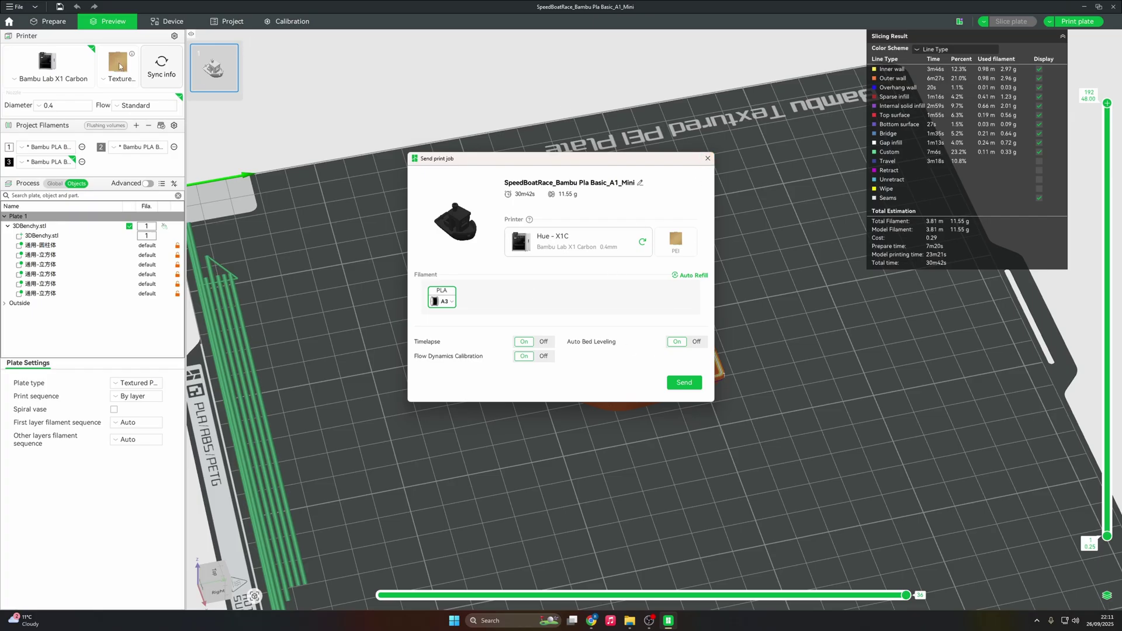
click(708, 159)
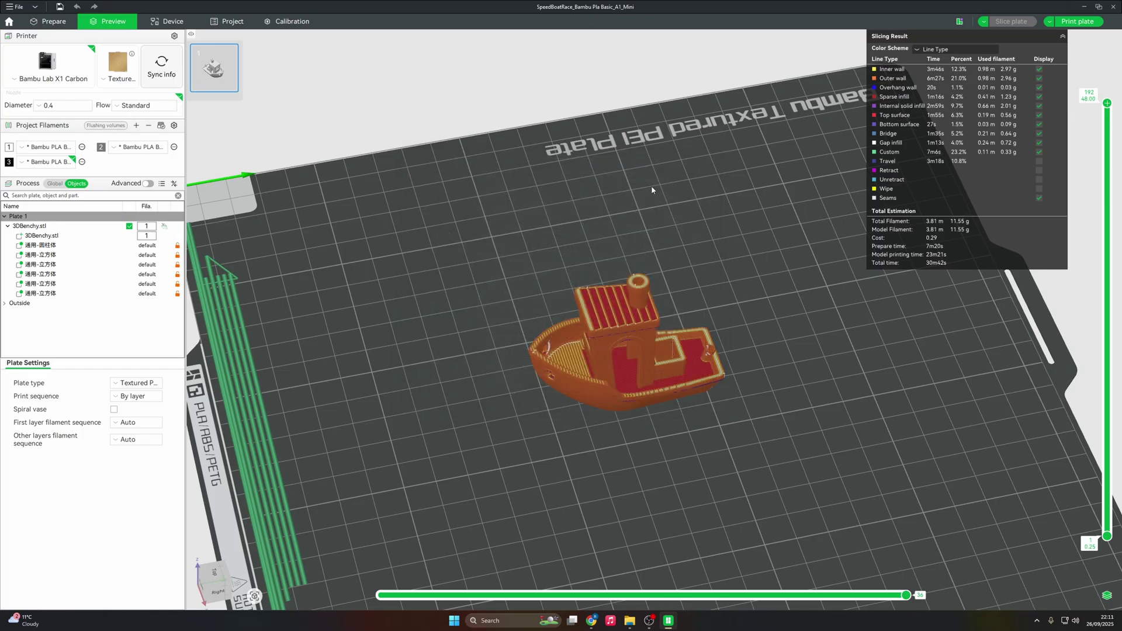
Change the build plate to Cool Plate, then back to Textured PEI Plate.
click(120, 74)
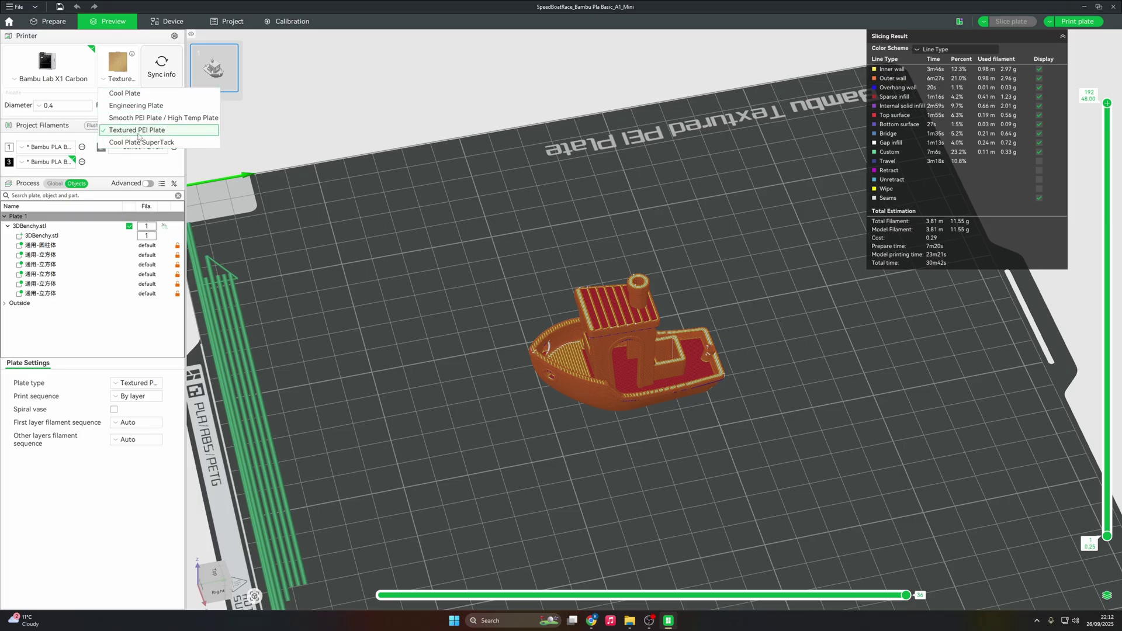
click(125, 94)
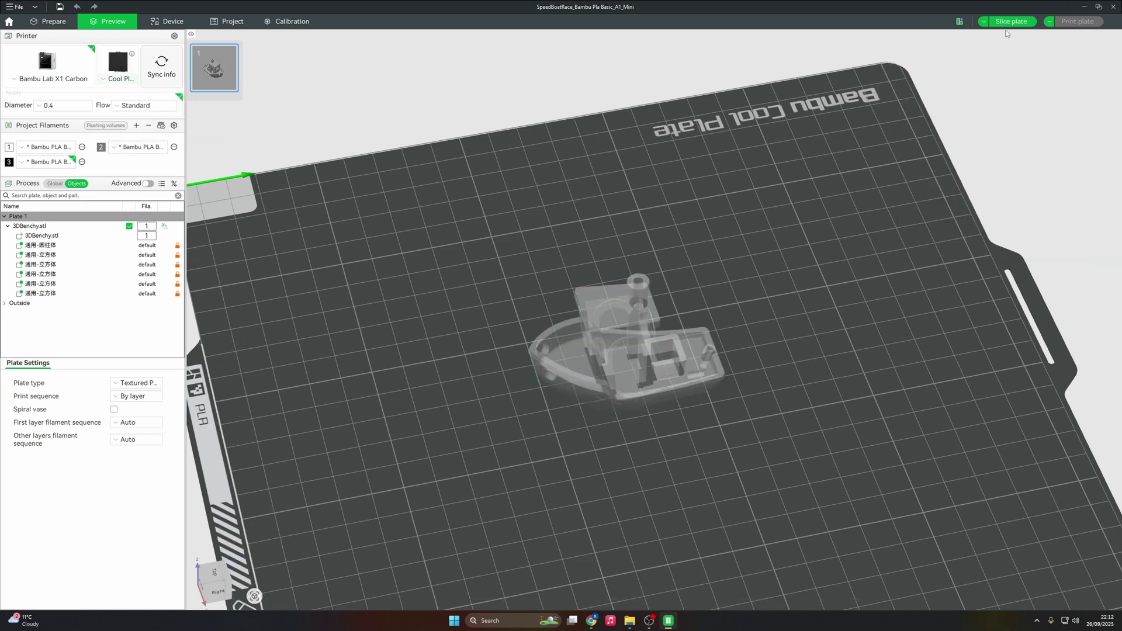
click(109, 77)
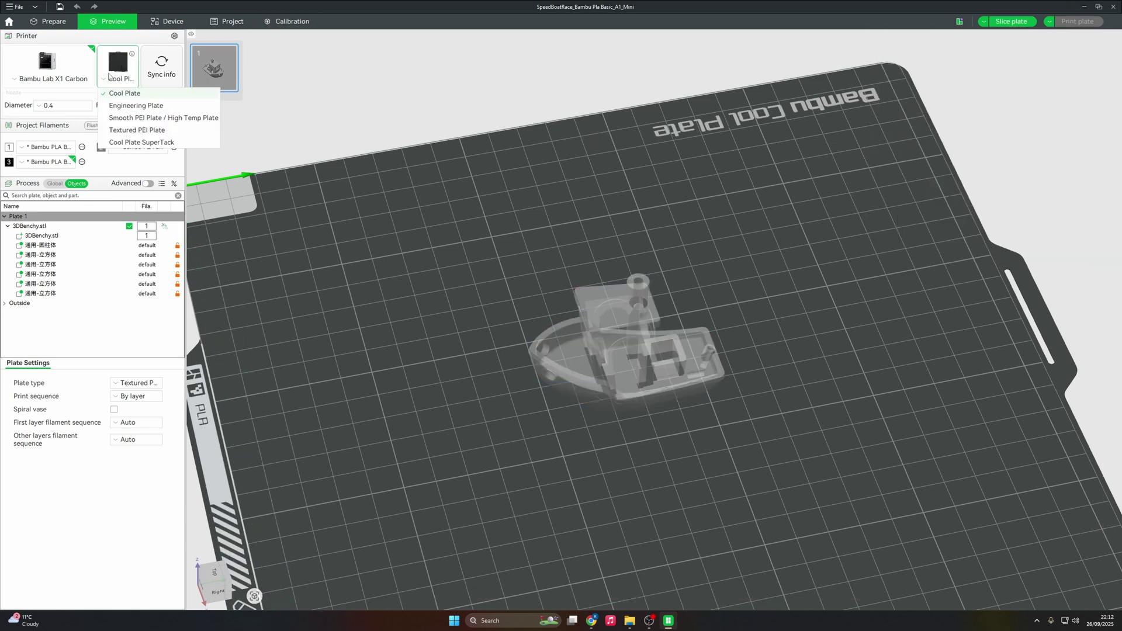
click(125, 131)
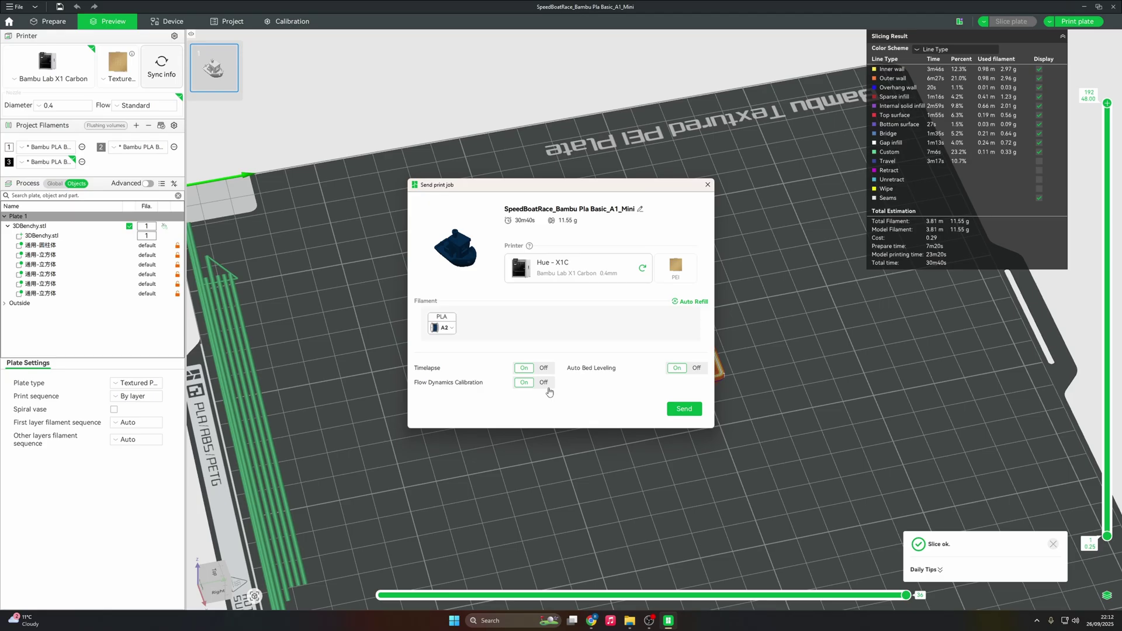
Map the filament to AMS slot A3 and send the job to the X1 Carbon.
click(442, 327)
click(503, 389)
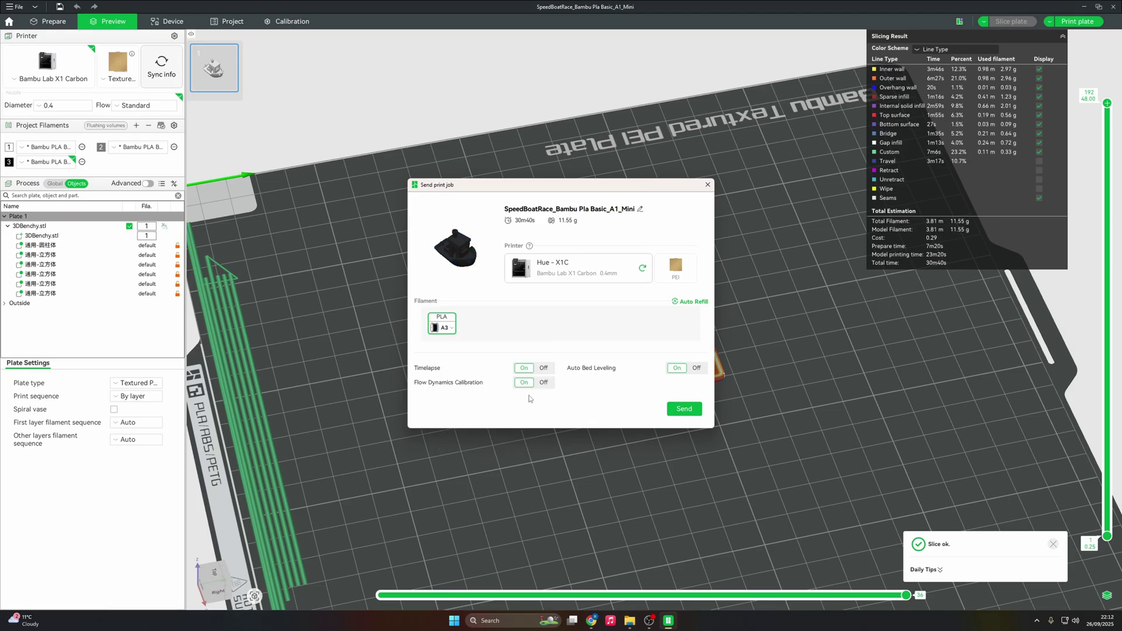
click(685, 409)
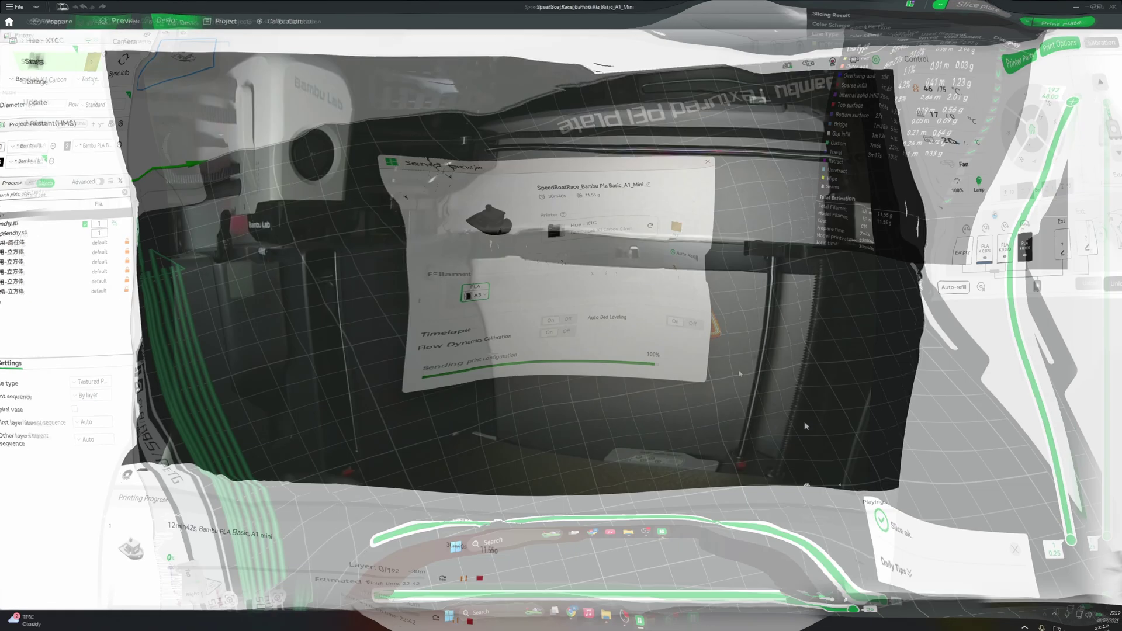